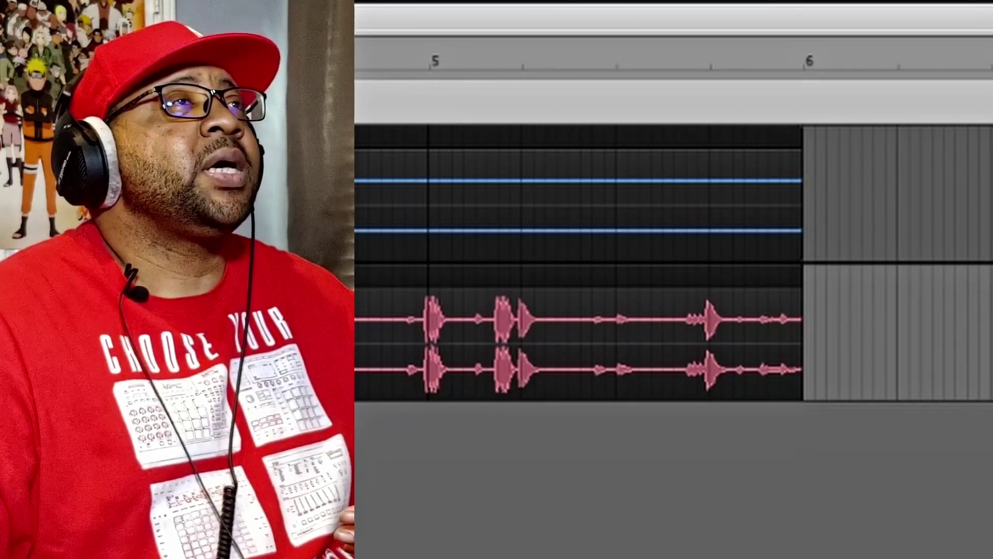
- Cut the Hammers + Waves song clip at bar 4 and drag the right piece left over the first
scroll(625, 187, left, 10)
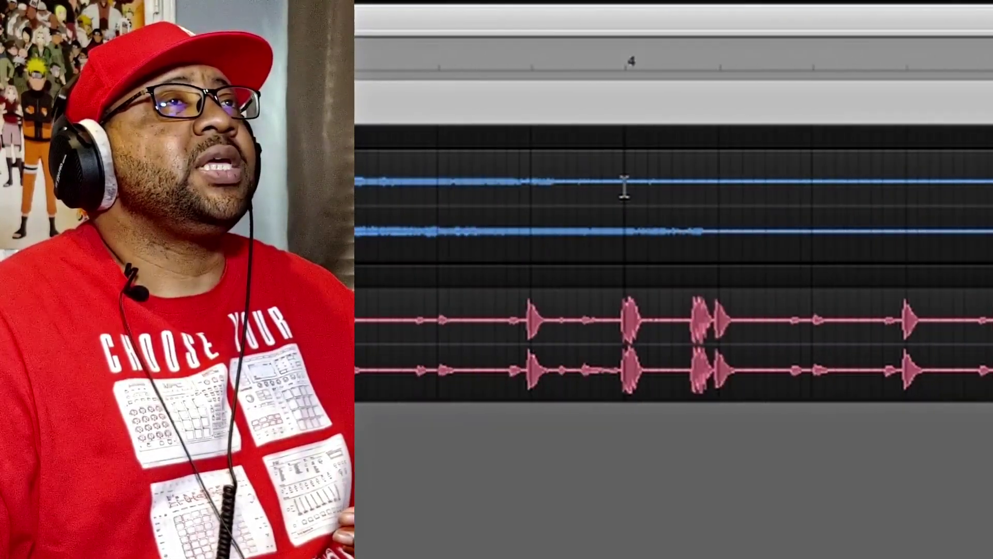
click(624, 188)
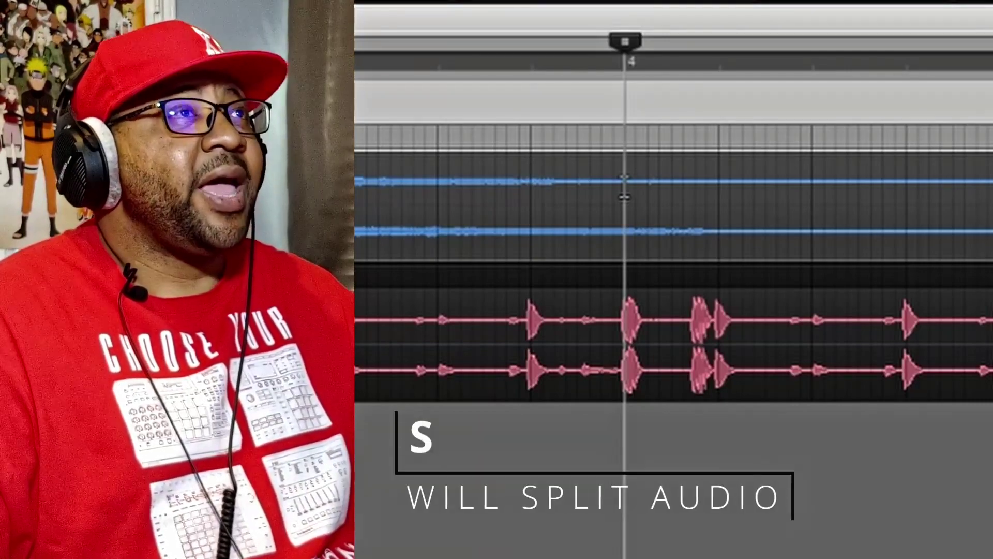
key(s)
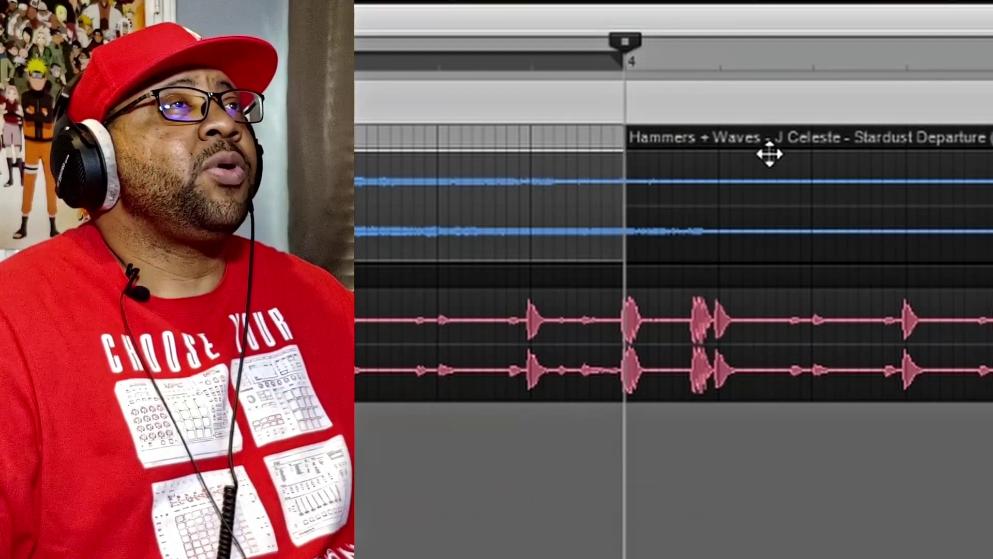
drag(770, 154, 723, 147)
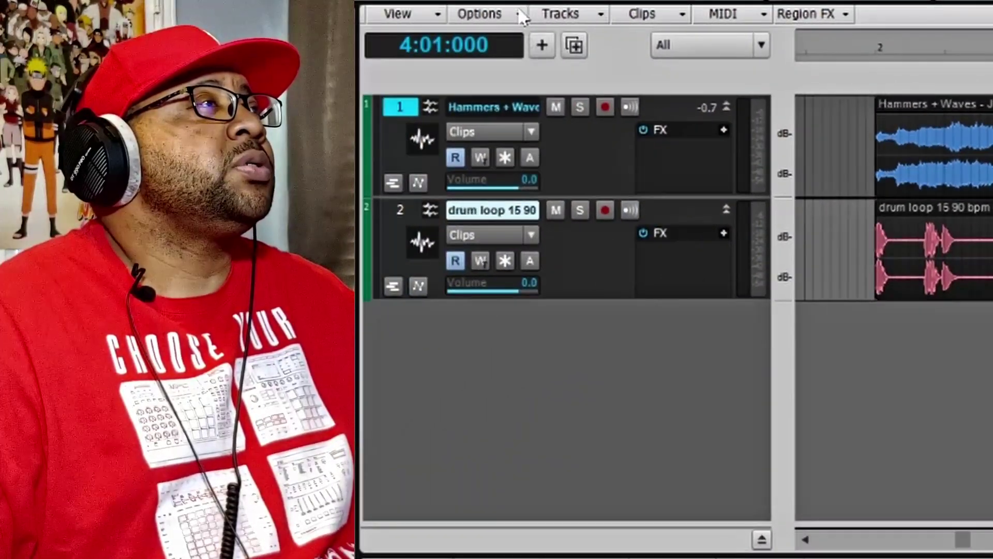
click(522, 16)
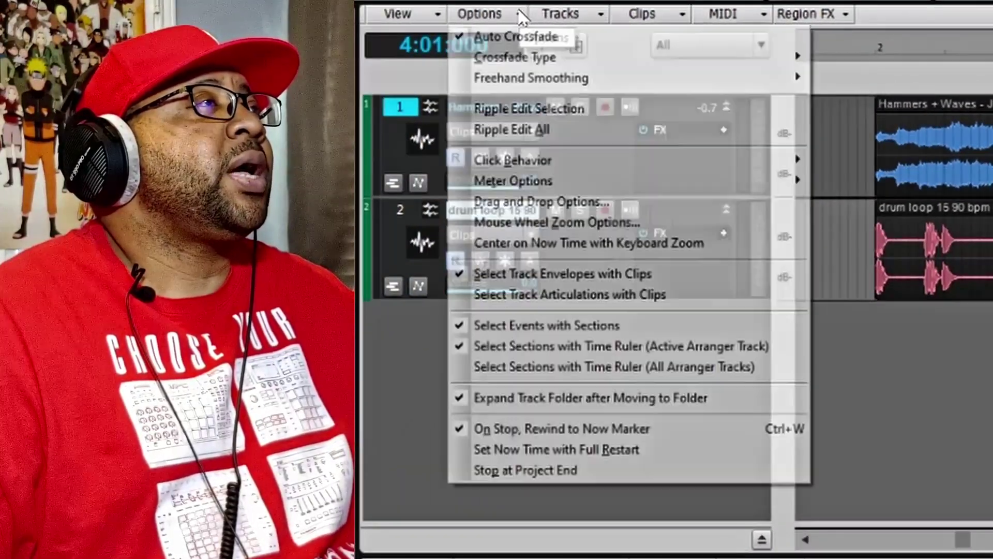
mouse_move(532, 60)
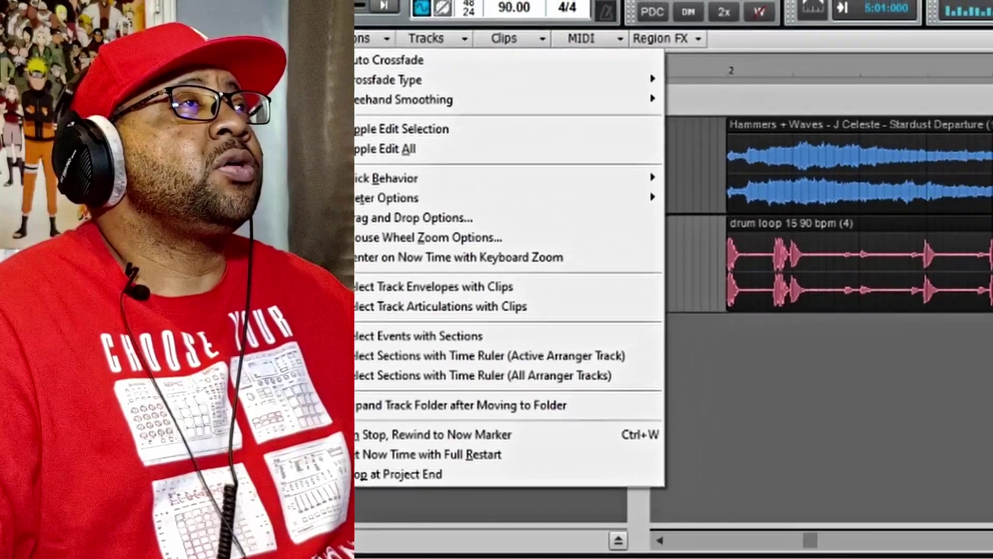
key(Escape)
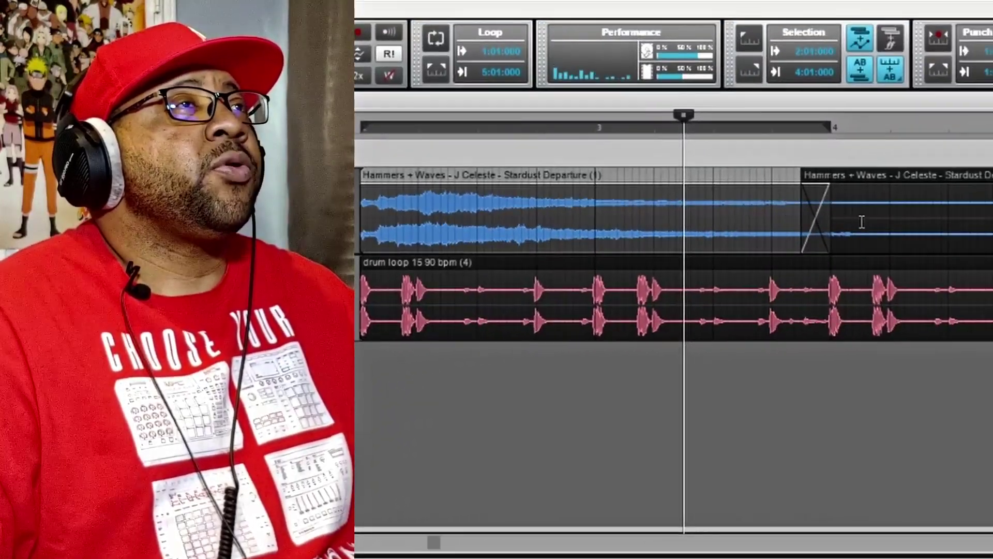
- Select both Hammers + Waves clips and Alt-click at bar 4 to split with fades
click(862, 219)
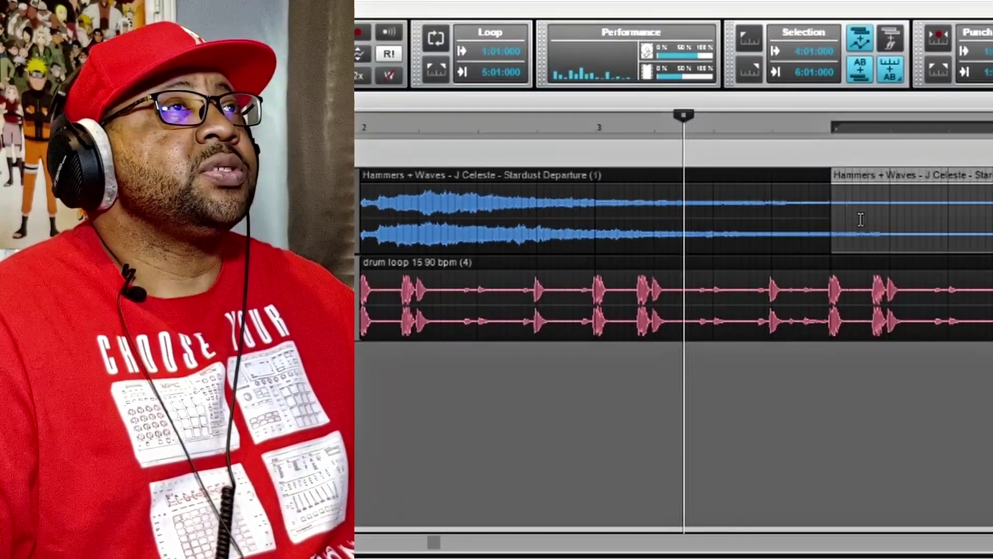
shift+click(796, 223)
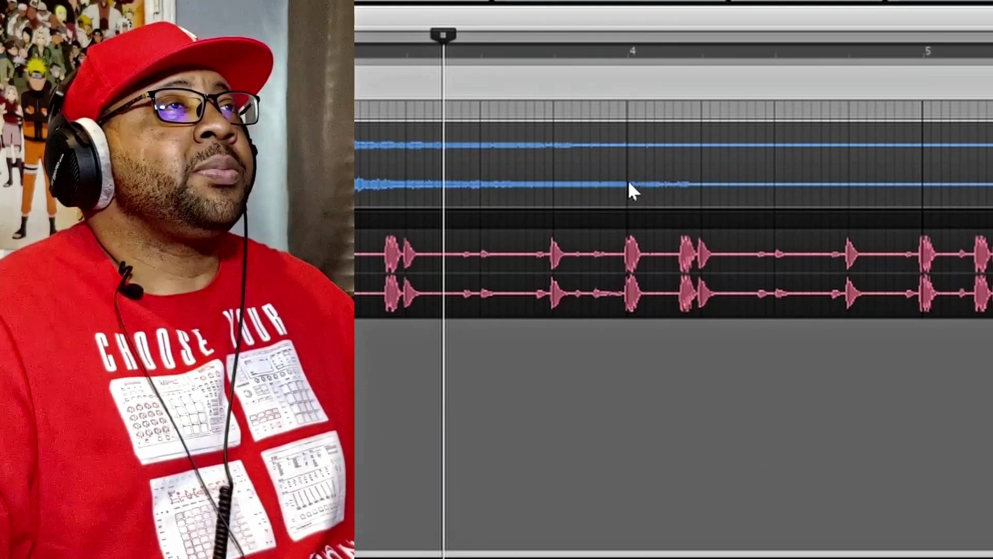
key(alt)
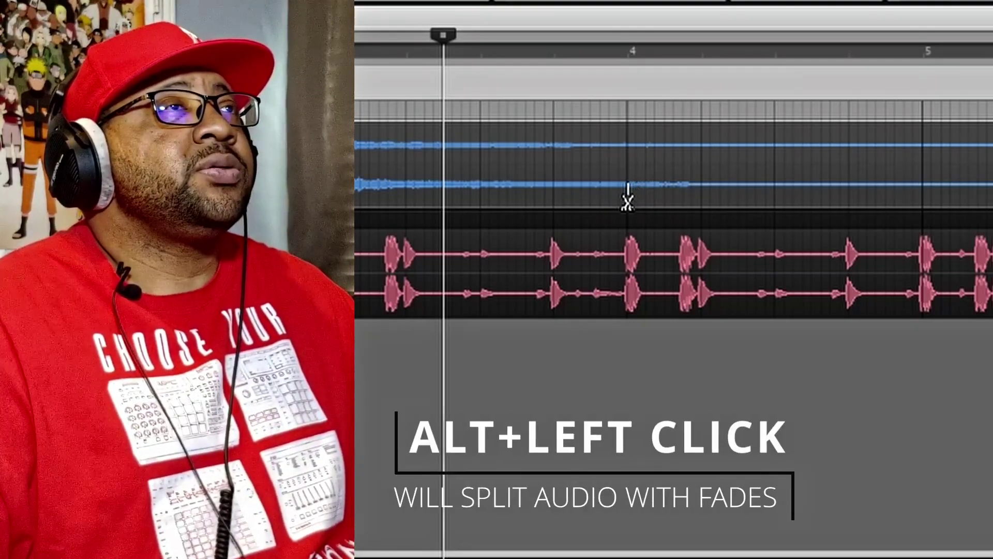
alt+click(627, 199)
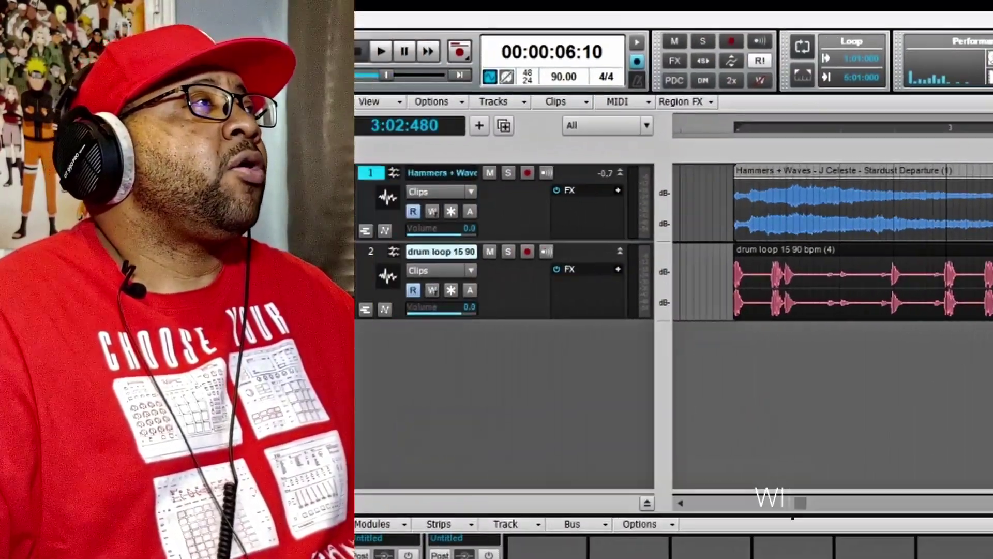
click(479, 106)
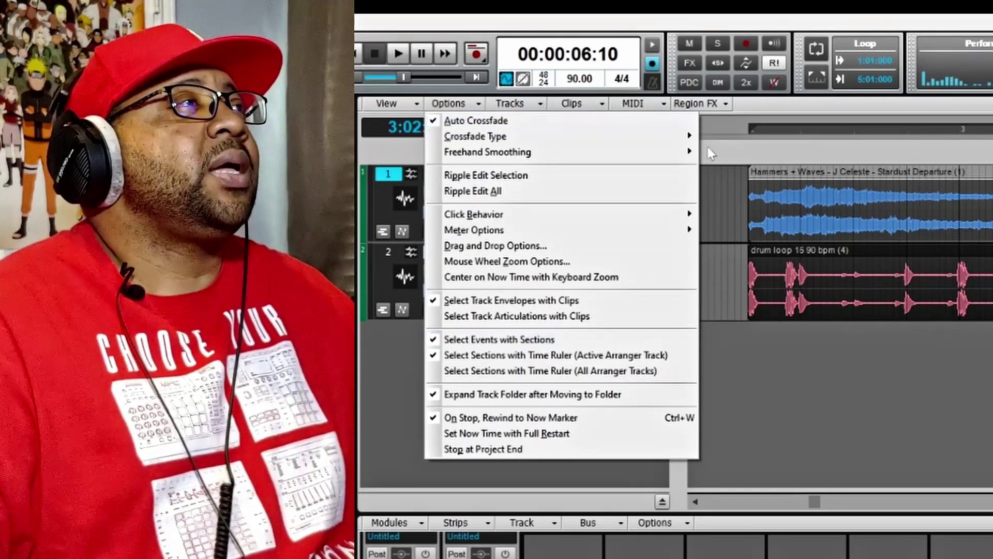
mouse_move(573, 145)
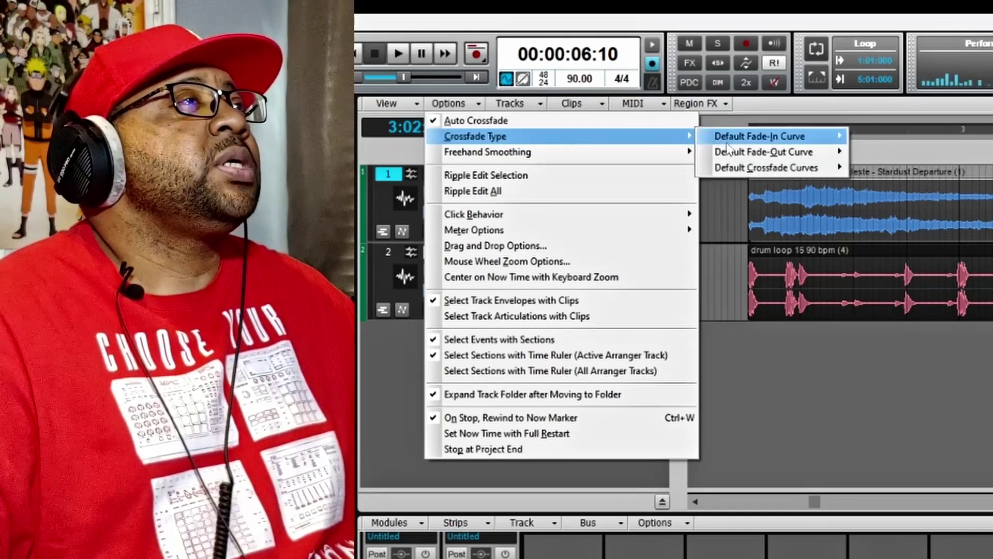
mouse_move(766, 141)
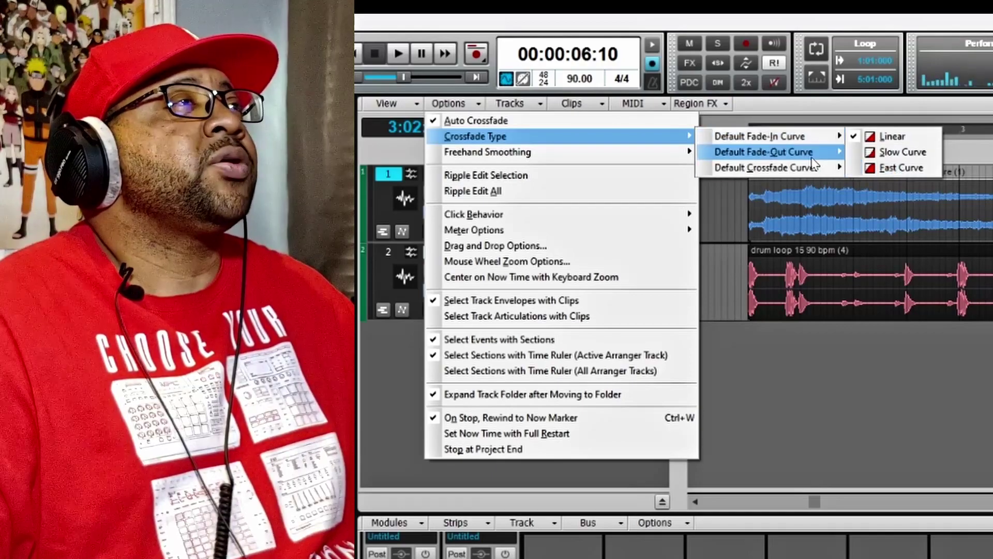
mouse_move(807, 158)
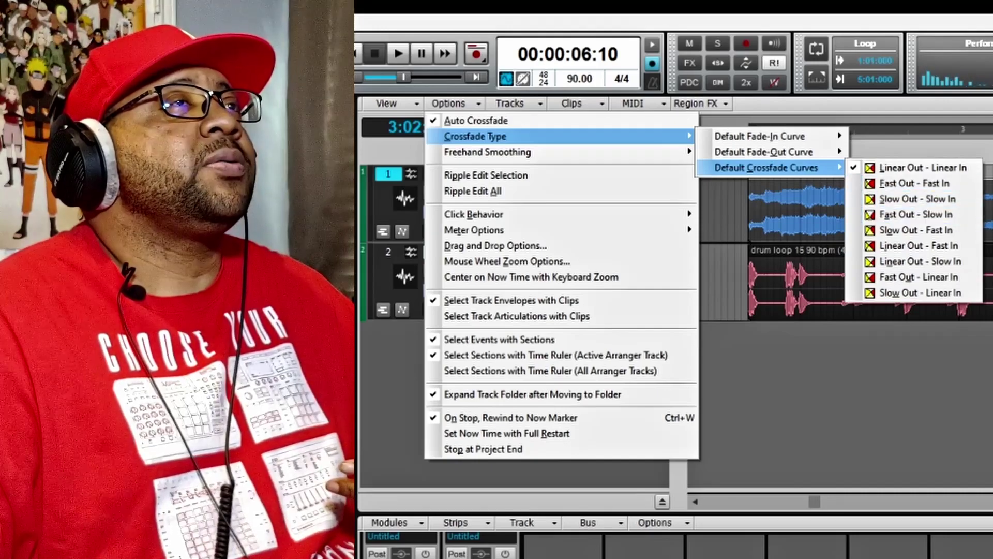
key(Escape)
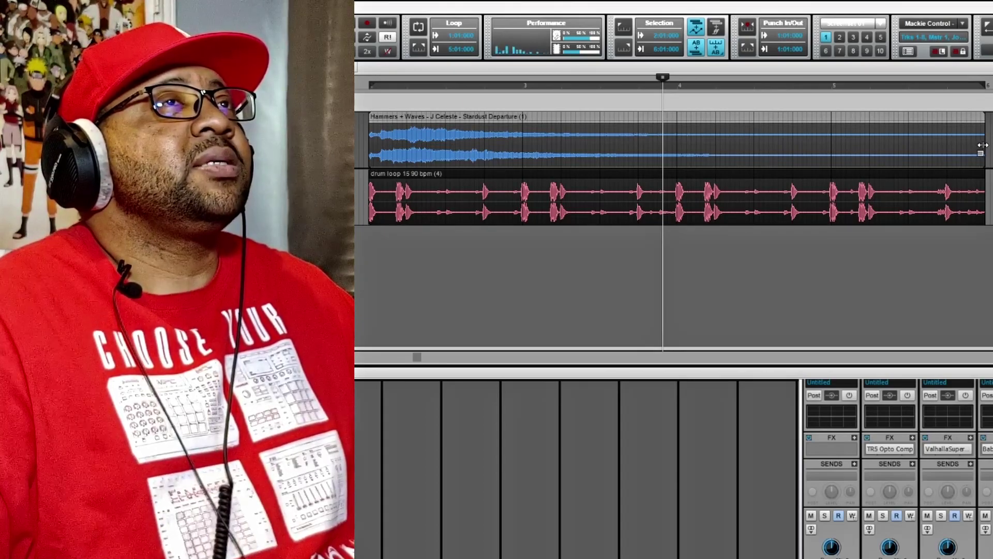
- Split the song clip at bar 4, delete the right piece, and select the remaining bars 2–4 clip
click(676, 155)
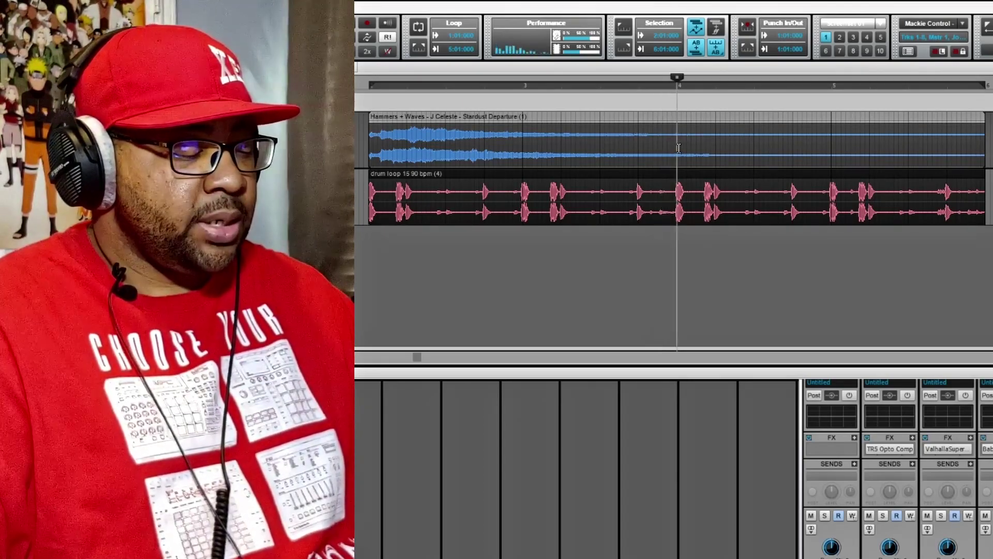
key(s)
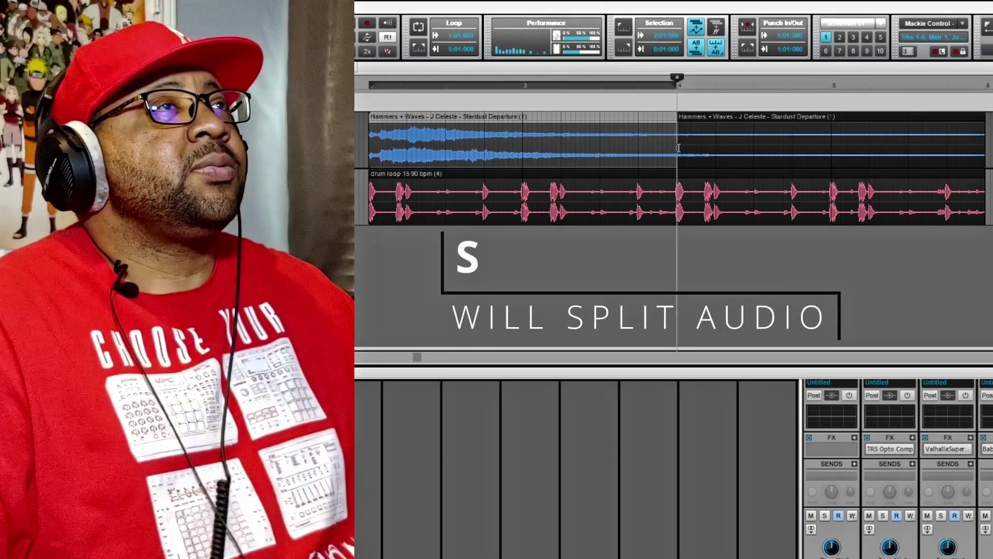
click(716, 120)
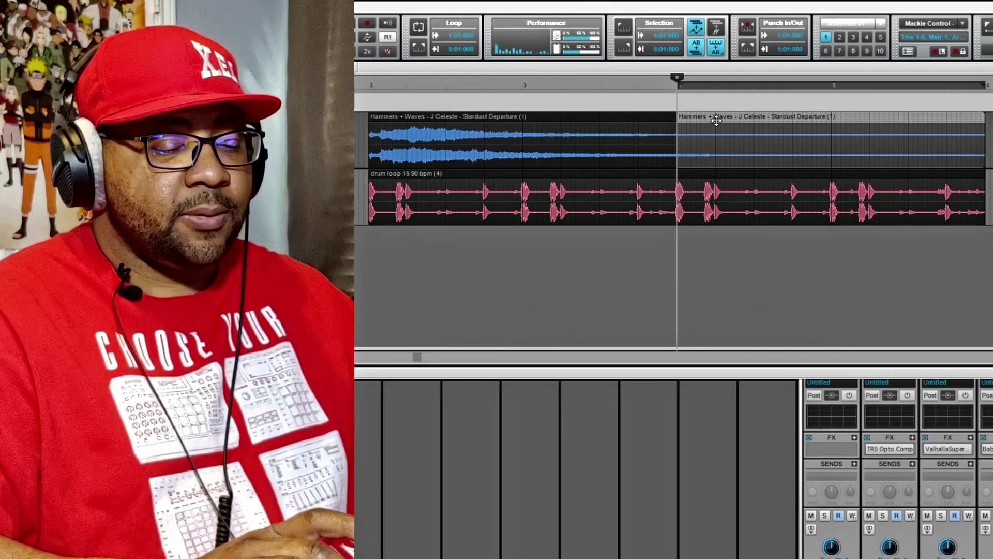
key(Delete)
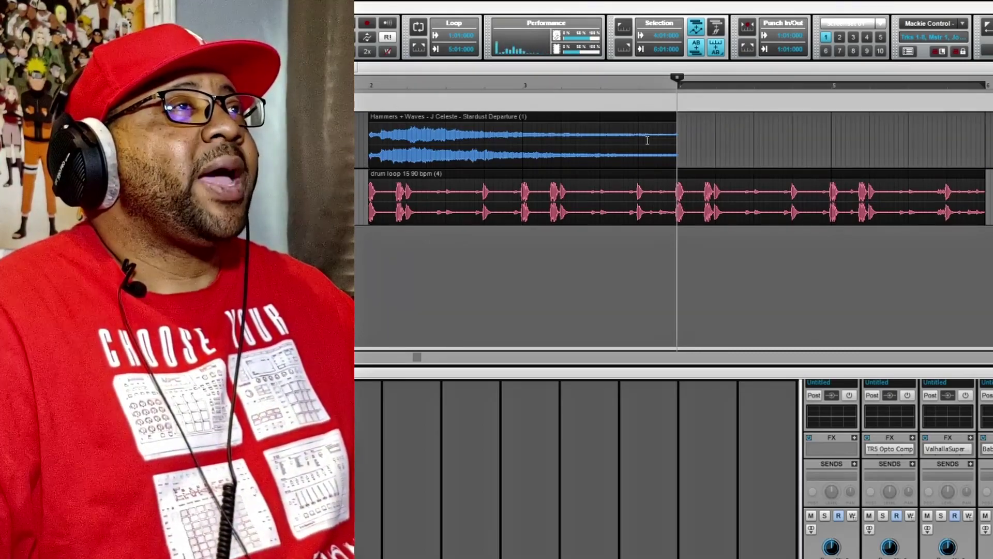
click(493, 124)
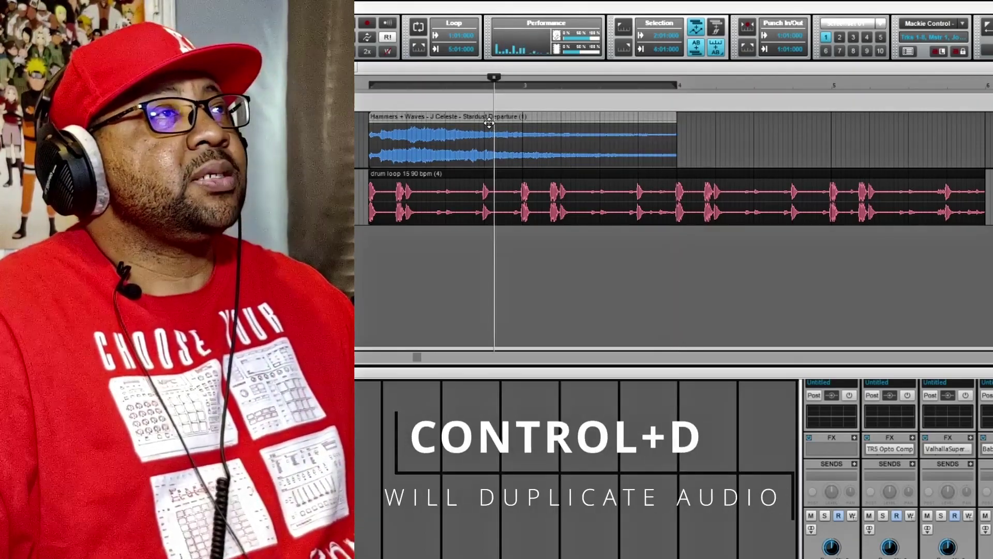
- Duplicate the song clip into bars 4–6, loop bars 2–6 and start playback
key(ctrl+d)
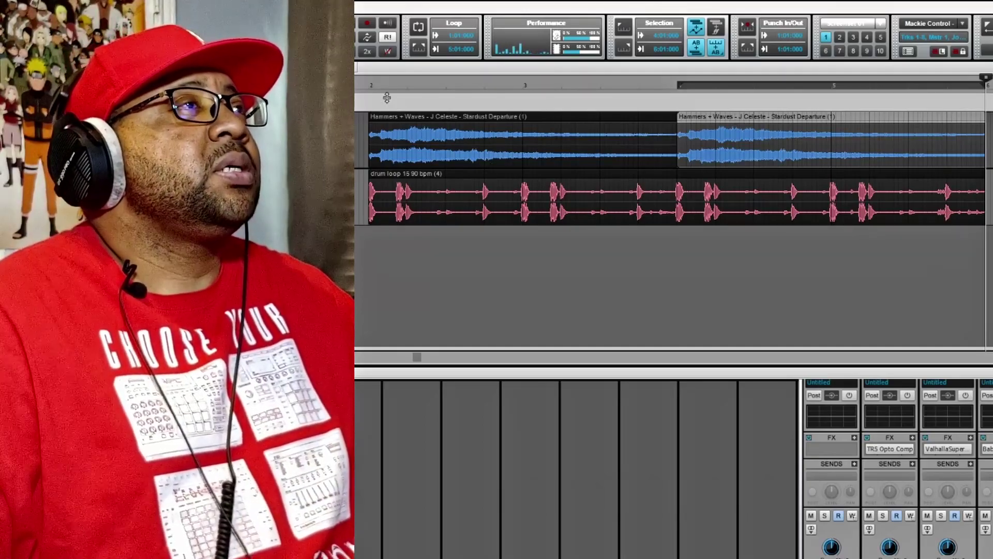
mouse_move(372, 88)
mouse_down()
mouse_move(957, 87)
mouse_move(982, 121)
mouse_up()
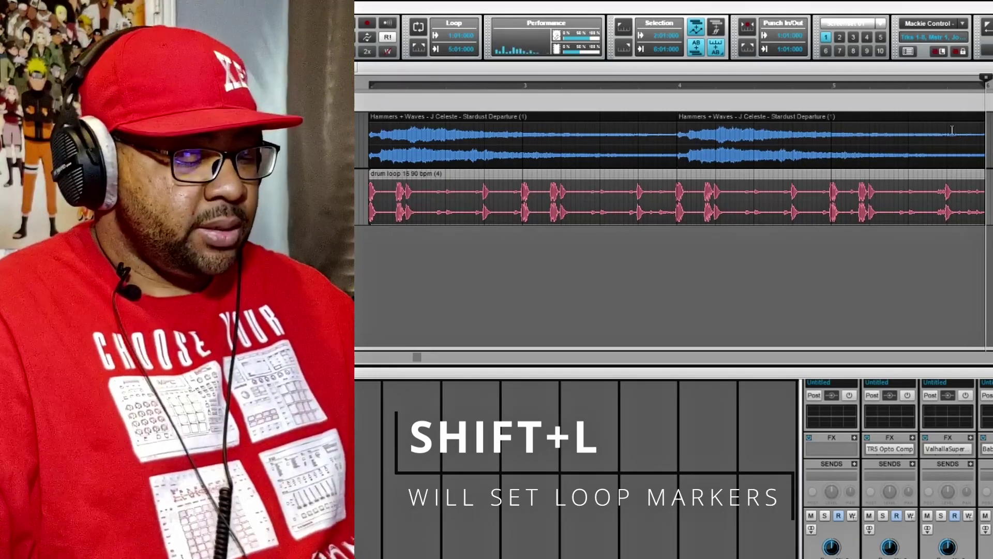
key(shift+l)
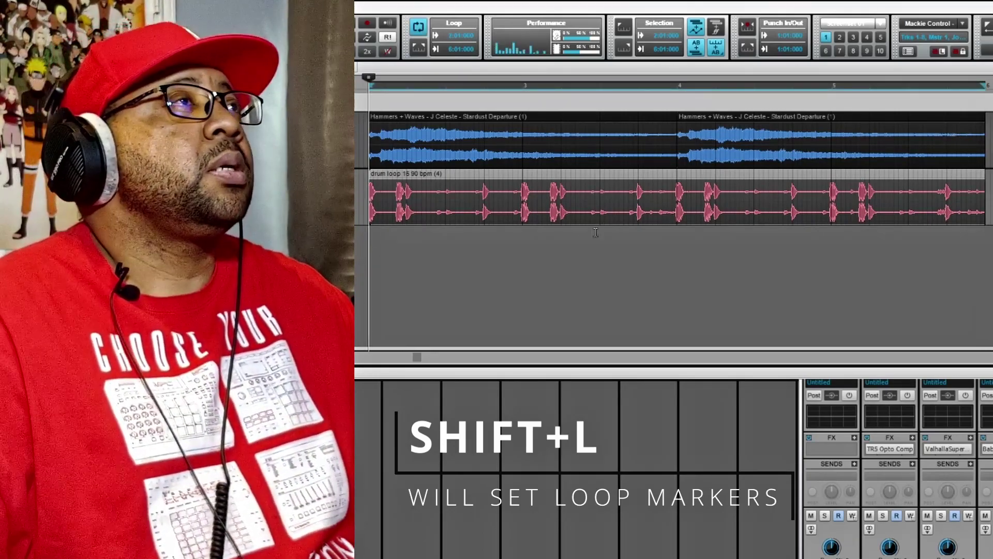
key(space)
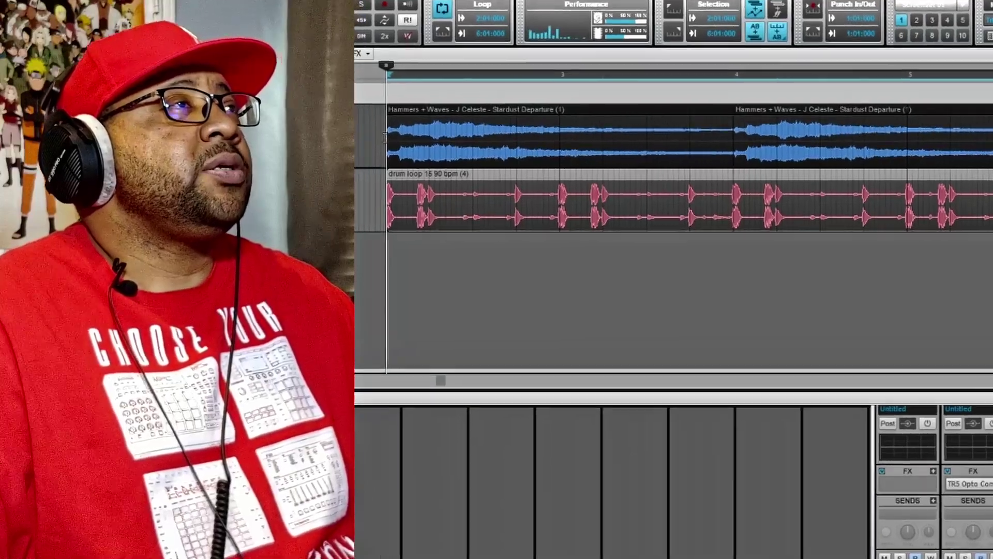
- Add a short fade-in at the Hammers + Waves clip's bar 2 start and set it to Fast Curve
scroll(419, 129, up, 3)
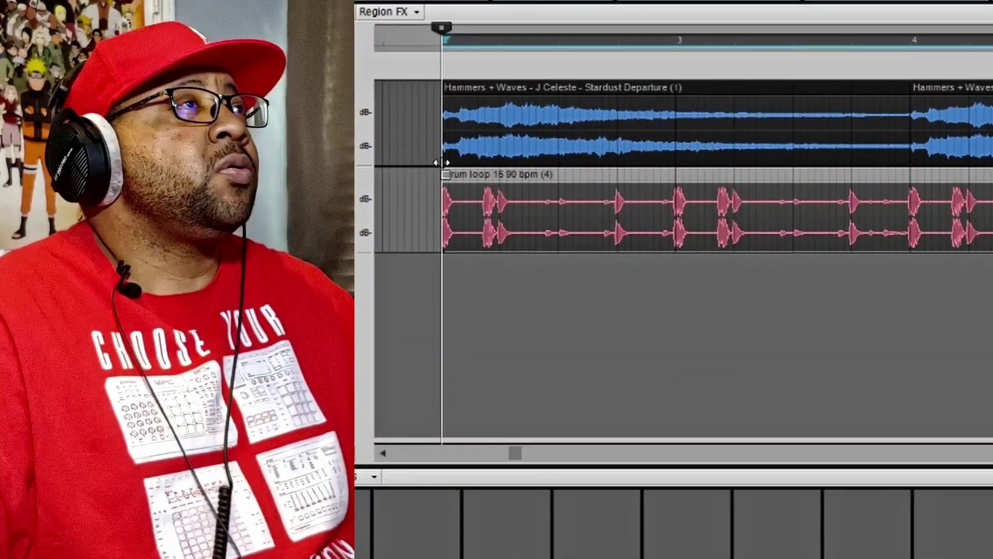
scroll(441, 163, up, 5)
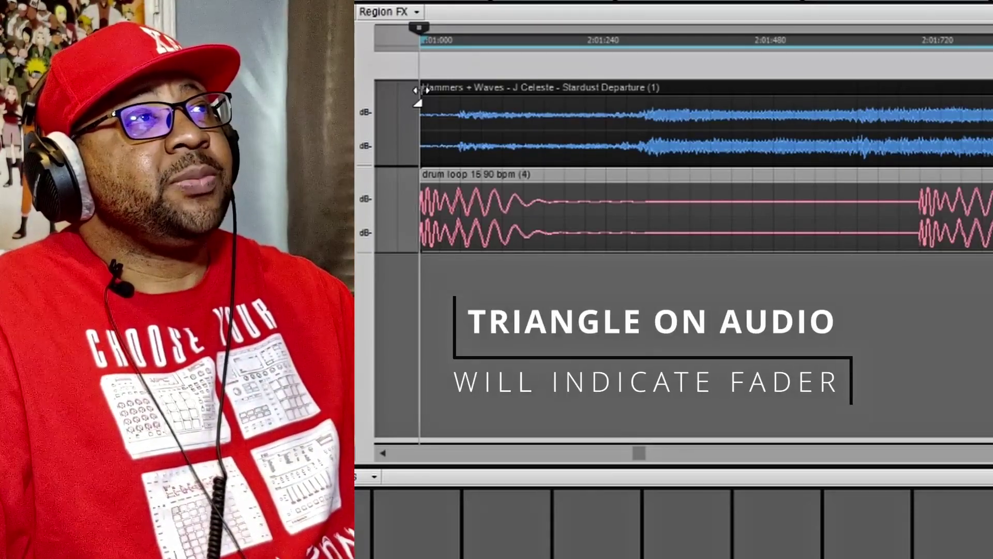
drag(422, 90, 449, 90)
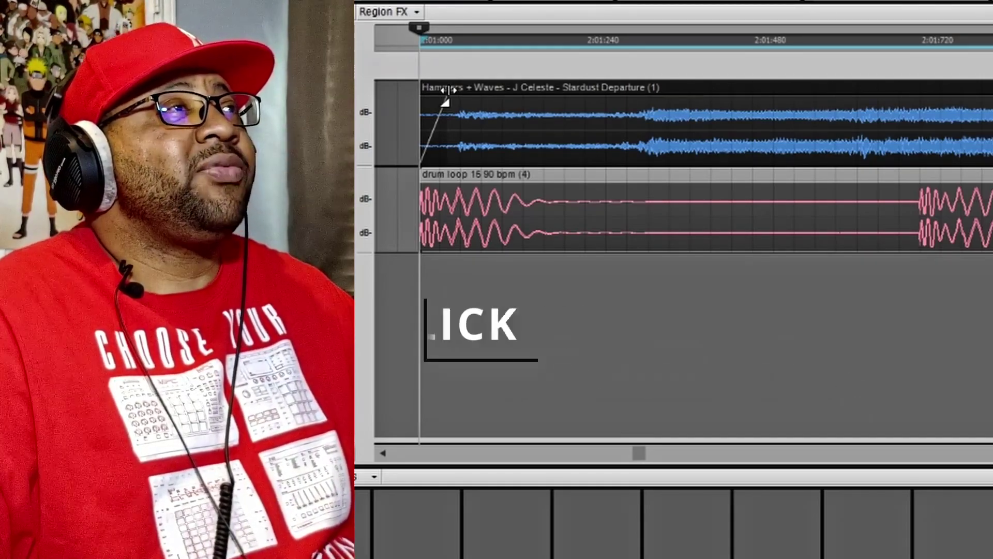
right_click(453, 94)
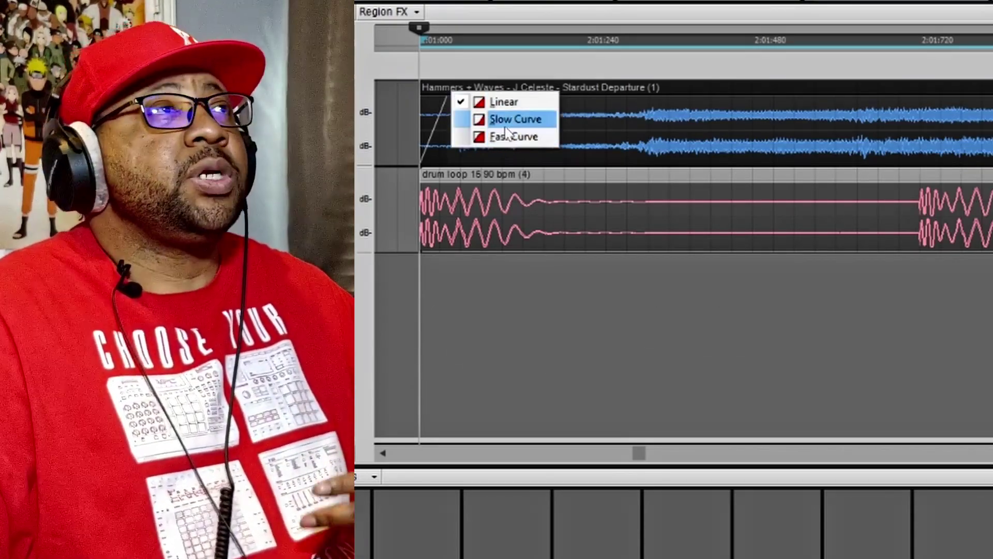
click(508, 119)
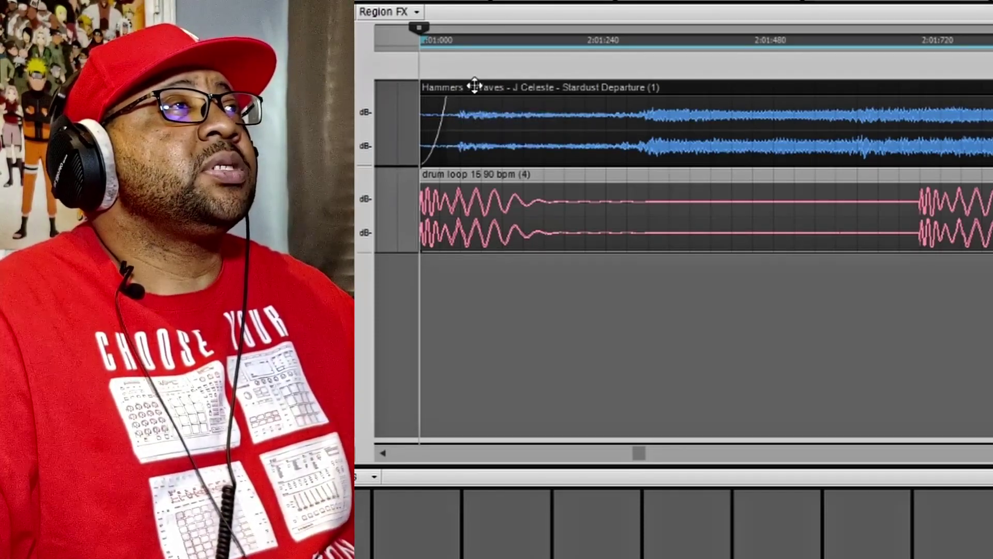
right_click(445, 96)
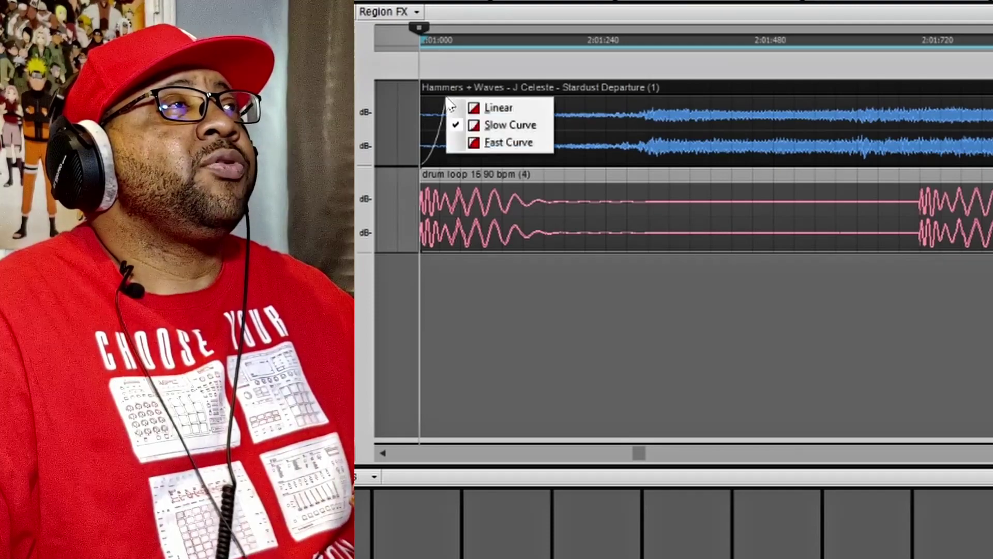
click(501, 145)
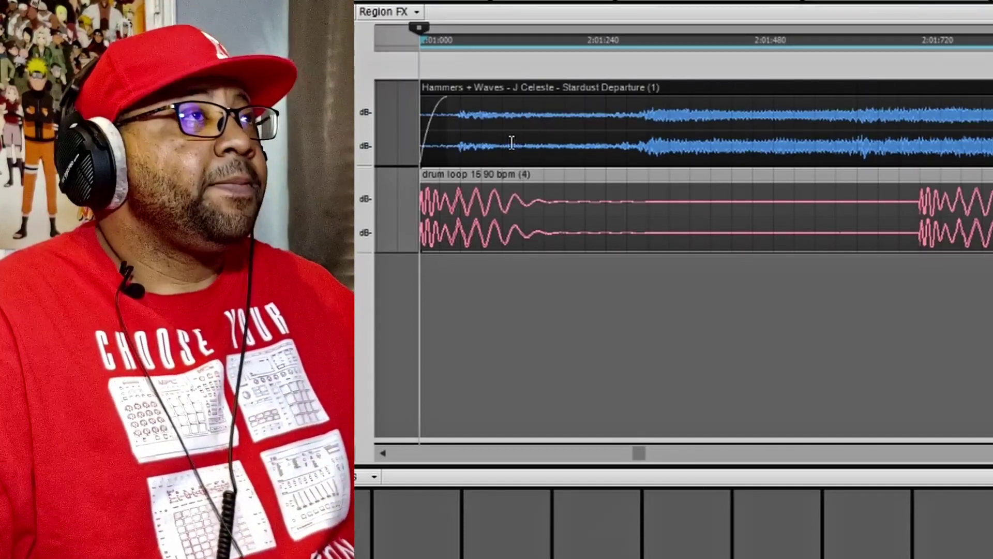
scroll(512, 143, down, 10)
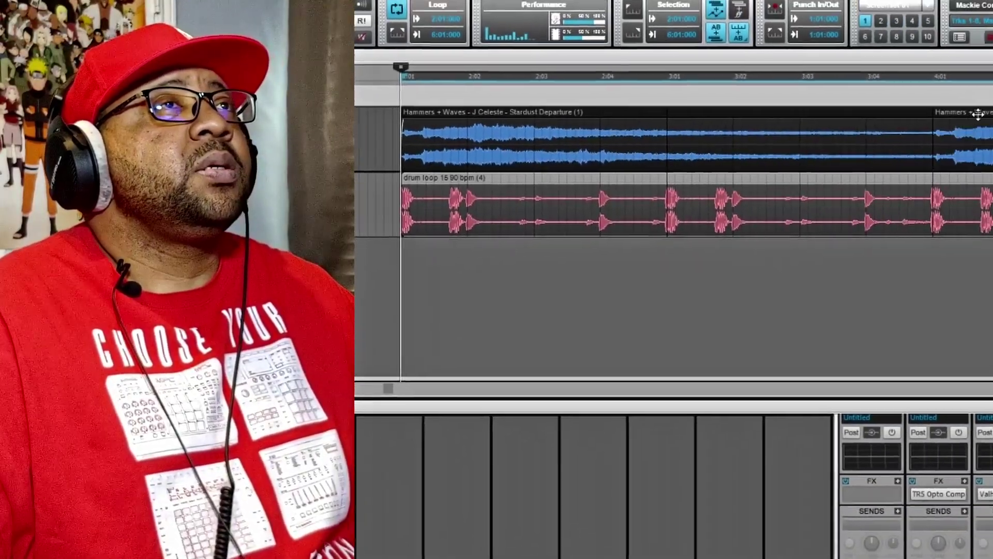
key(d)
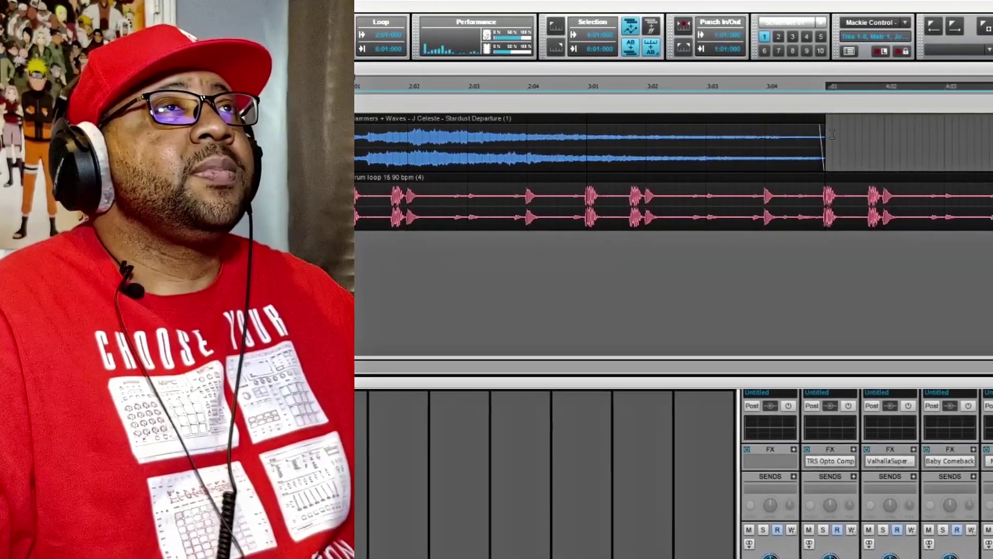
click(824, 135)
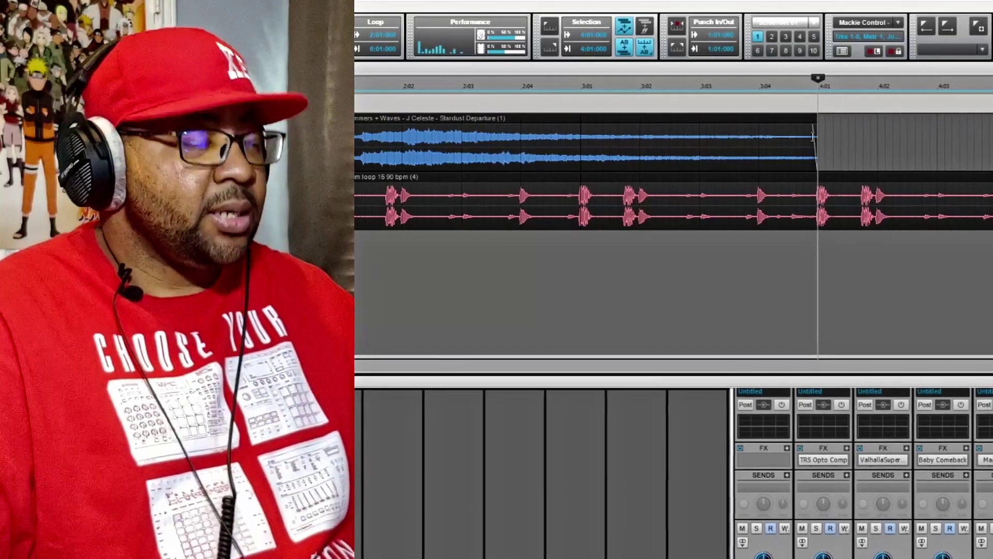
scroll(813, 137, up, 5)
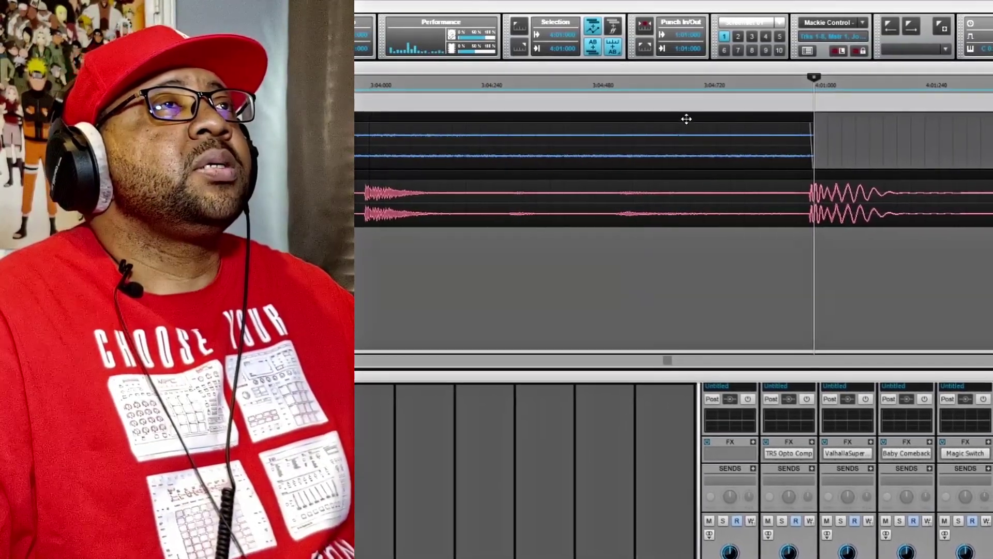
scroll(678, 127, down, 3)
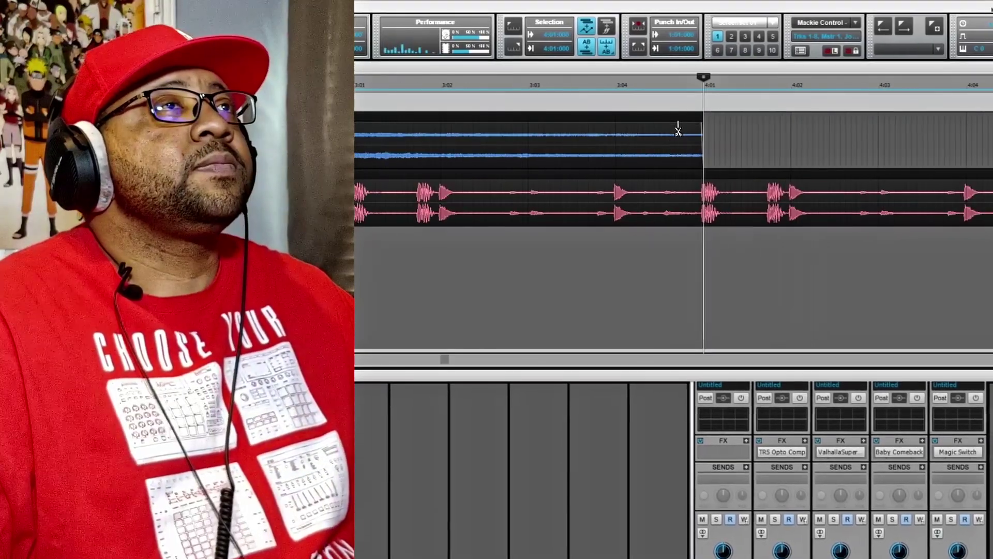
scroll(678, 129, down, 2)
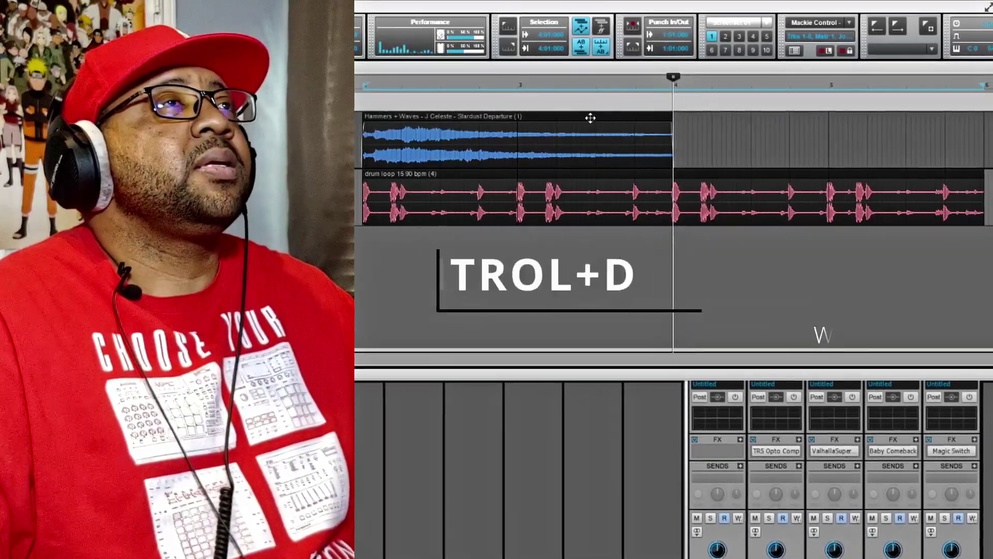
- Duplicate the Hammers + Waves clip after itself, then split the drum loop at 2:02 with an overlapping crossfade
click(591, 118)
key(ctrl+d)
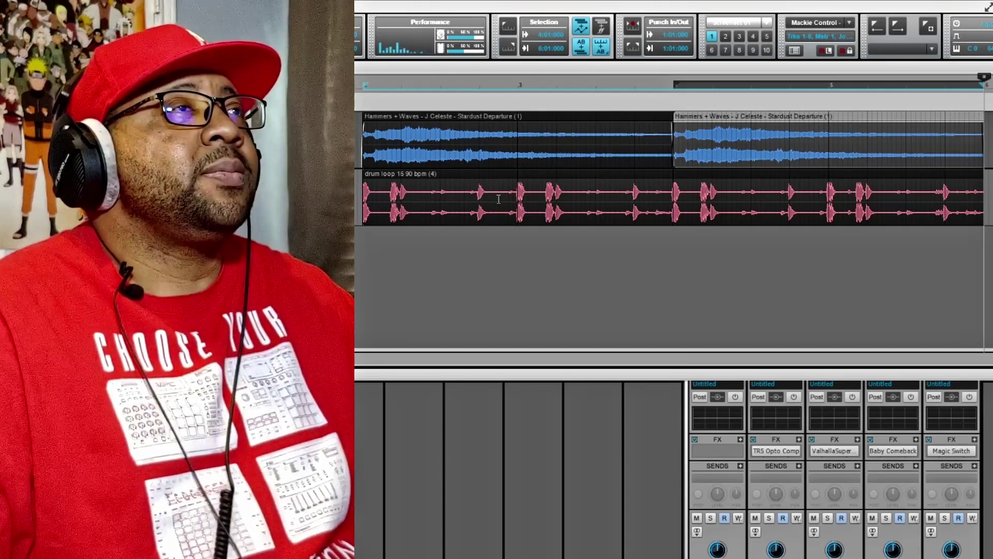
click(389, 202)
key(e)
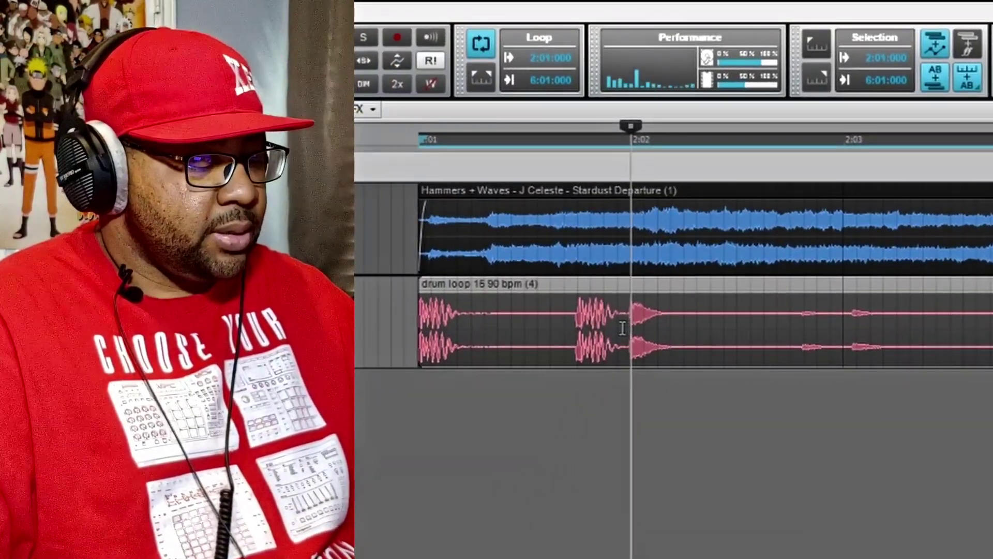
key(alt+x)
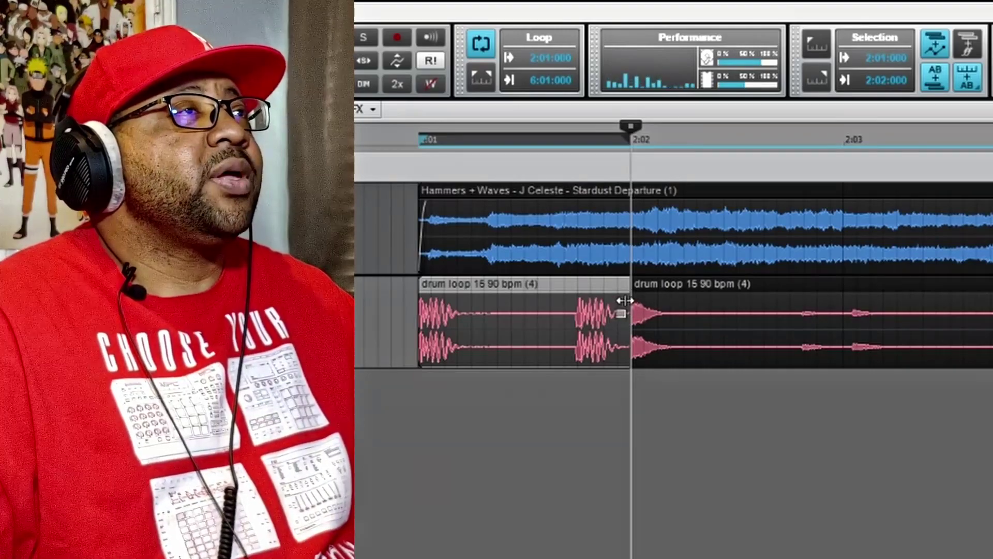
drag(627, 301, 658, 304)
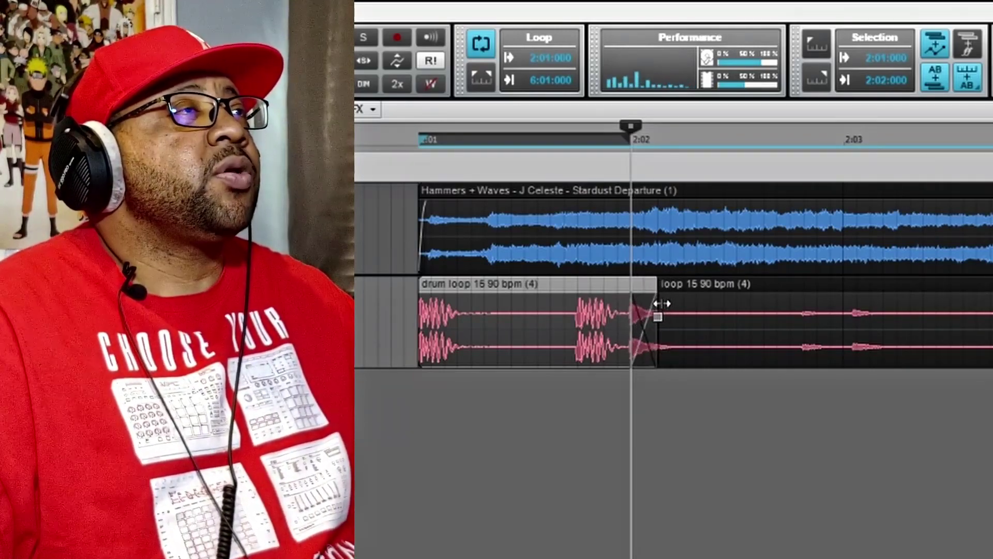
click(661, 304)
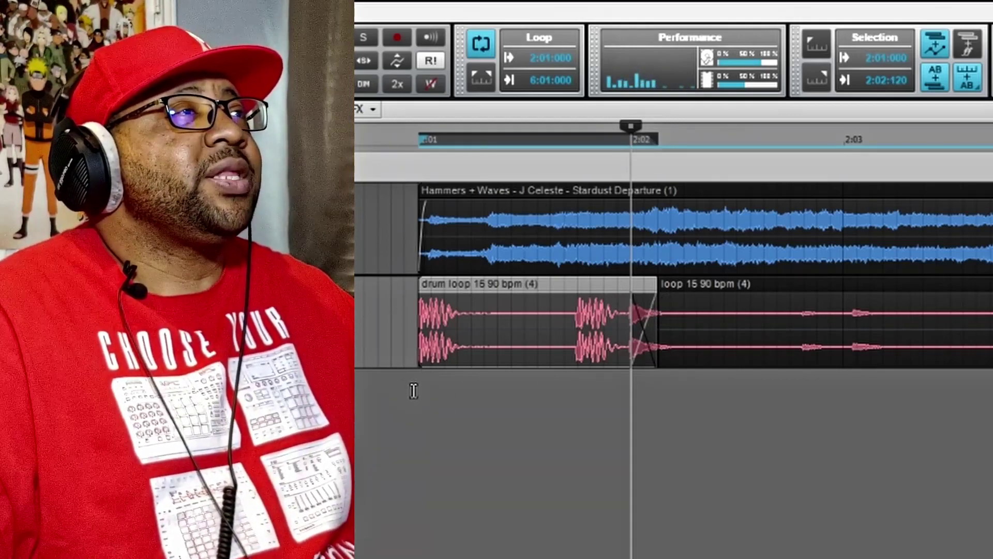
click(412, 394)
key(space)
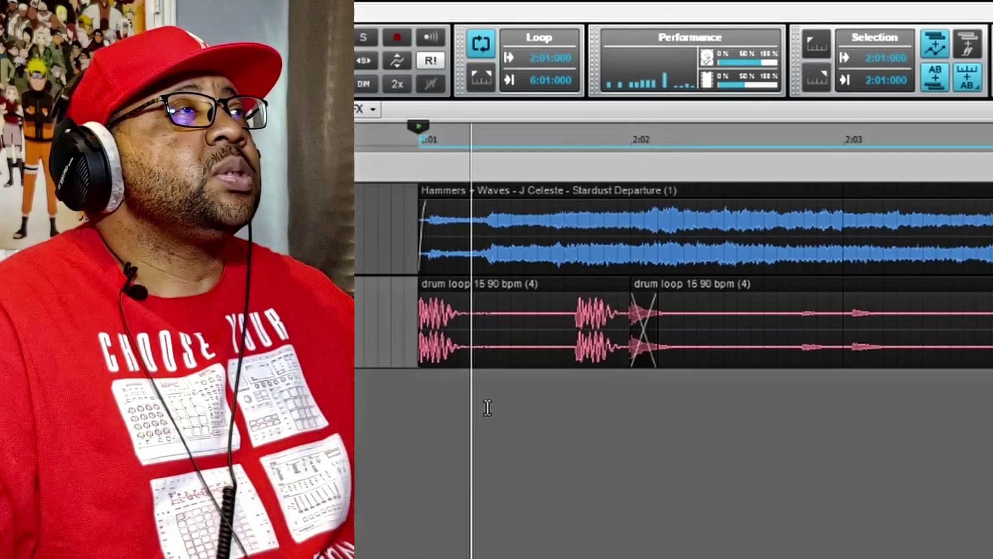
key(space)
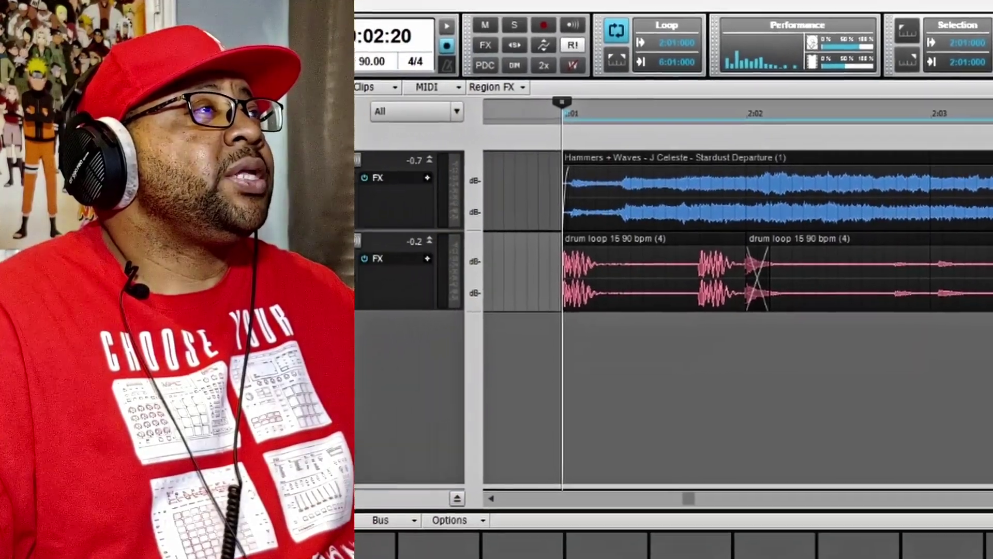
- Set track 2's Edit Filter to Automation > Volume and show its A1 automation lane
click(357, 246)
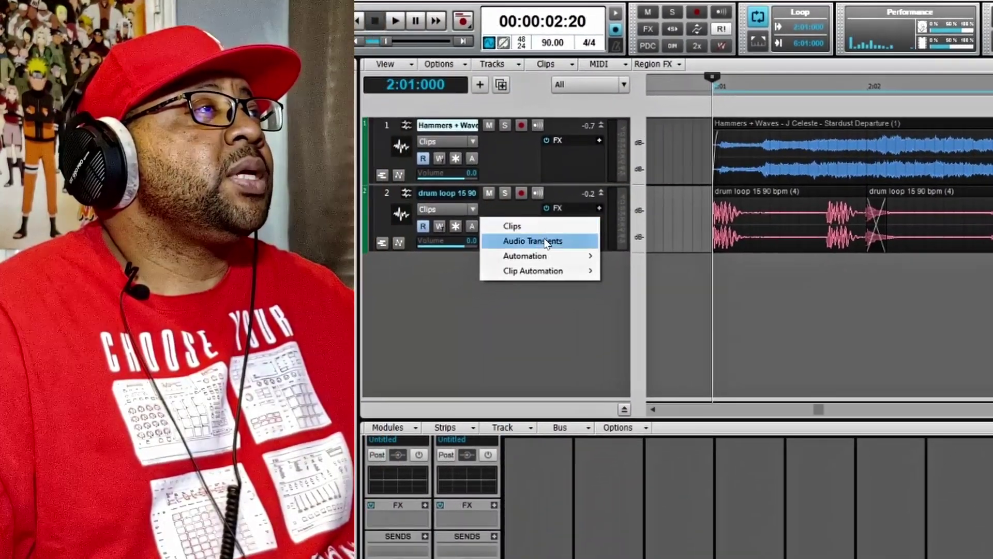
mouse_move(583, 255)
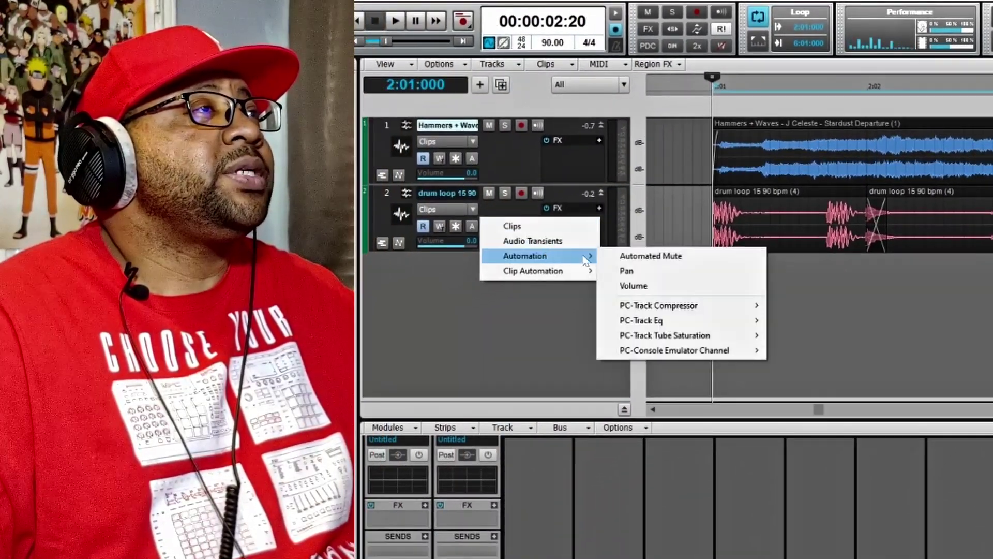
click(704, 288)
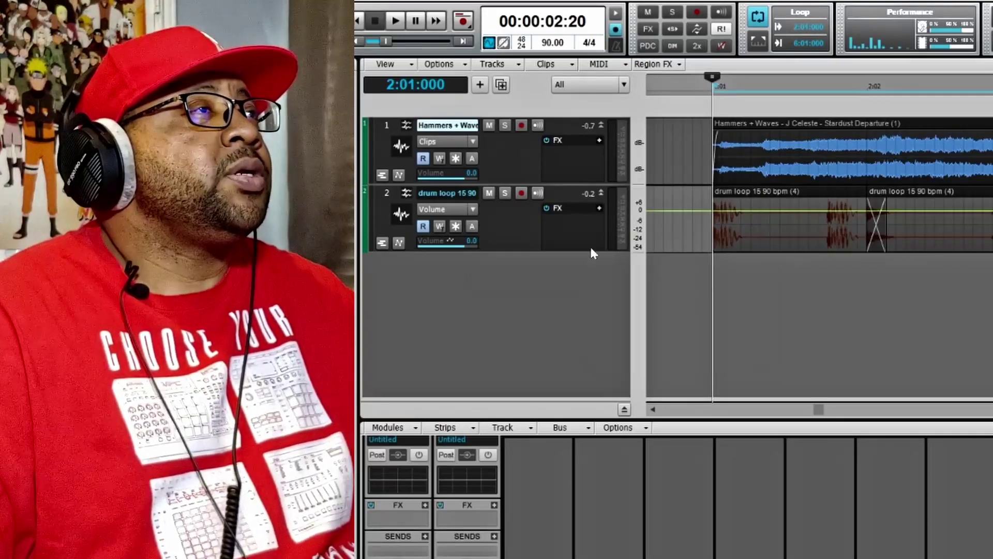
click(382, 243)
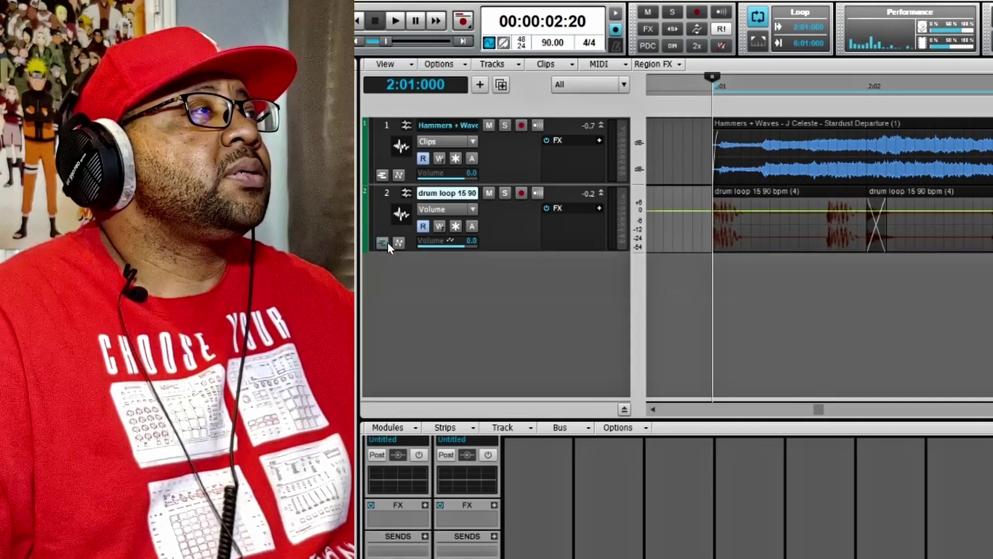
click(398, 243)
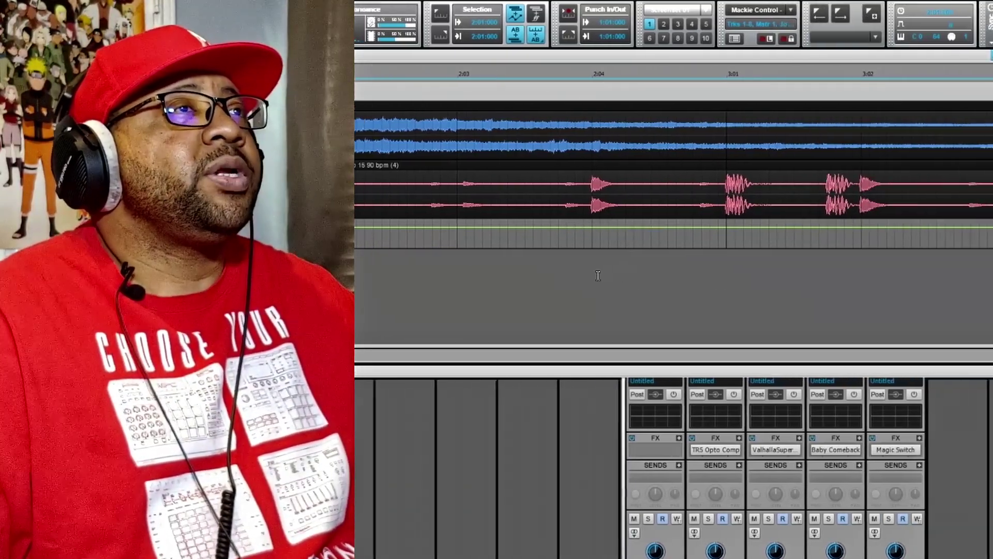
- Drop the drum loop's volume end node to -INF at 6:01 and make the segment a Fast Curve
drag(378, 355, 661, 313)
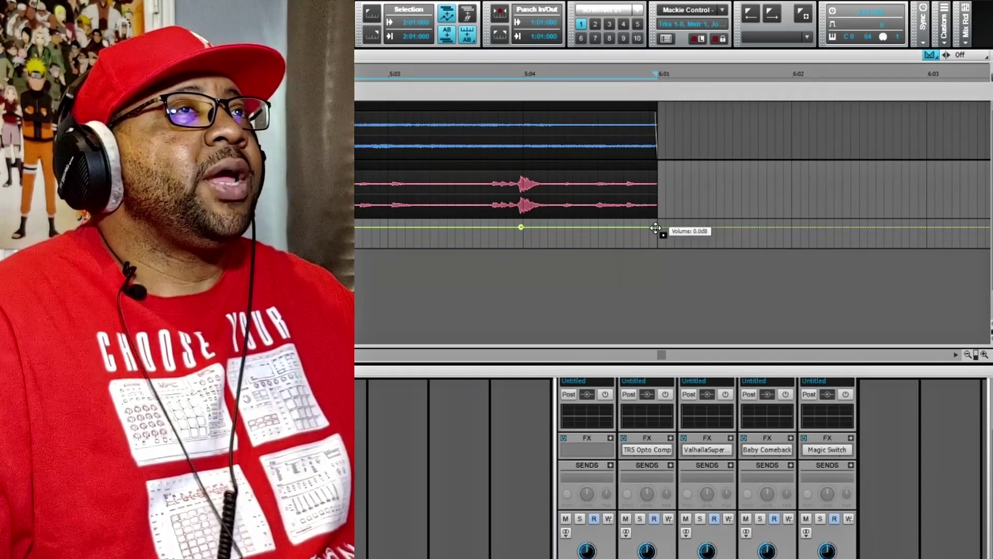
drag(656, 227, 657, 245)
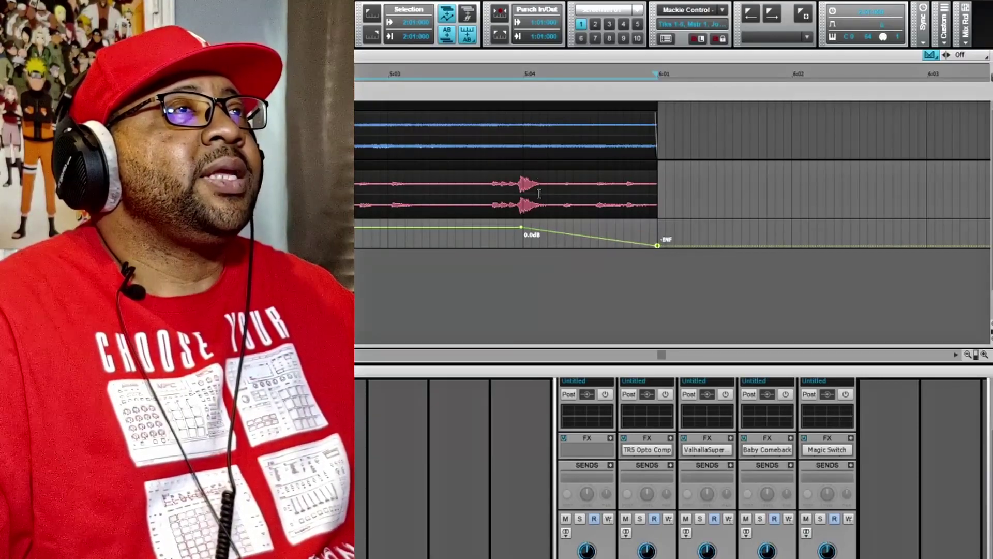
click(400, 73)
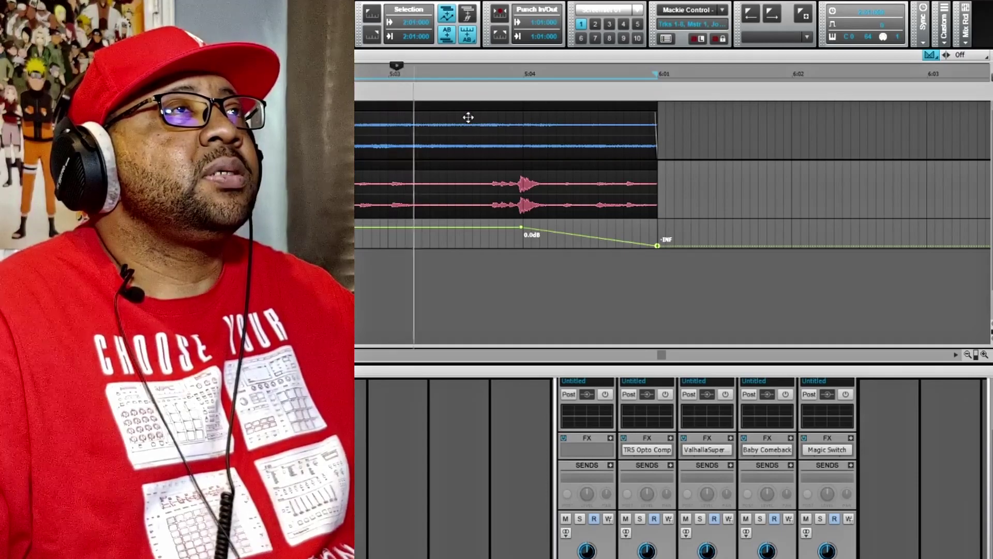
key(space)
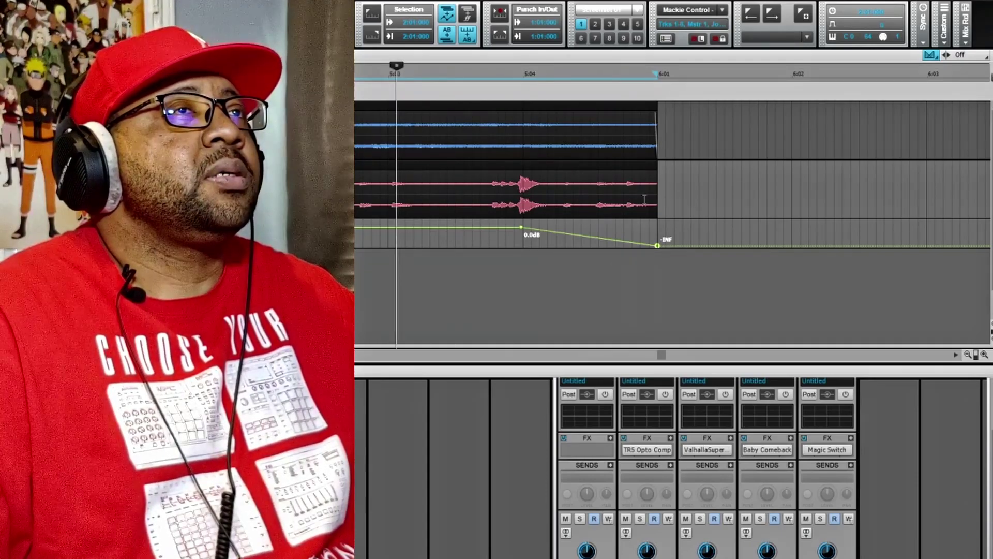
right_click(588, 229)
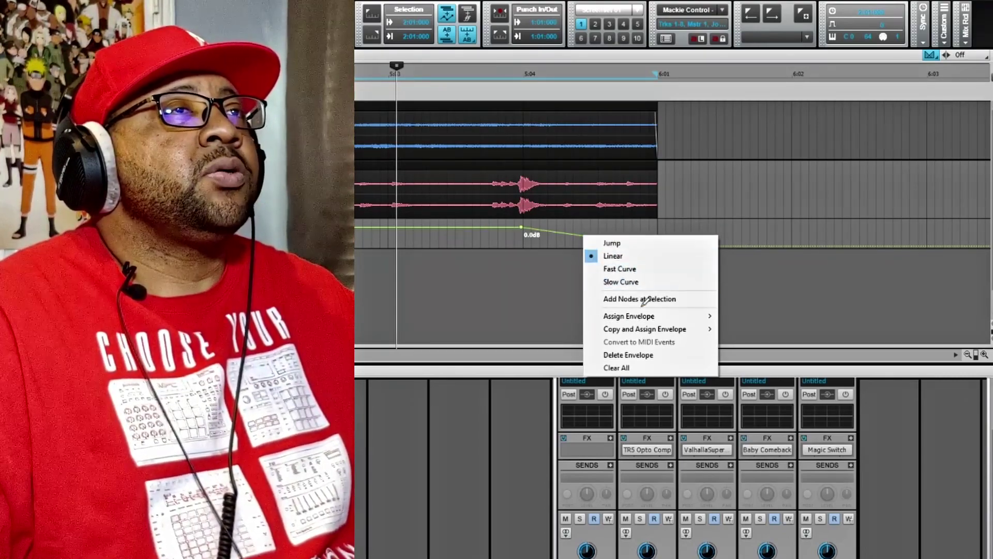
click(632, 267)
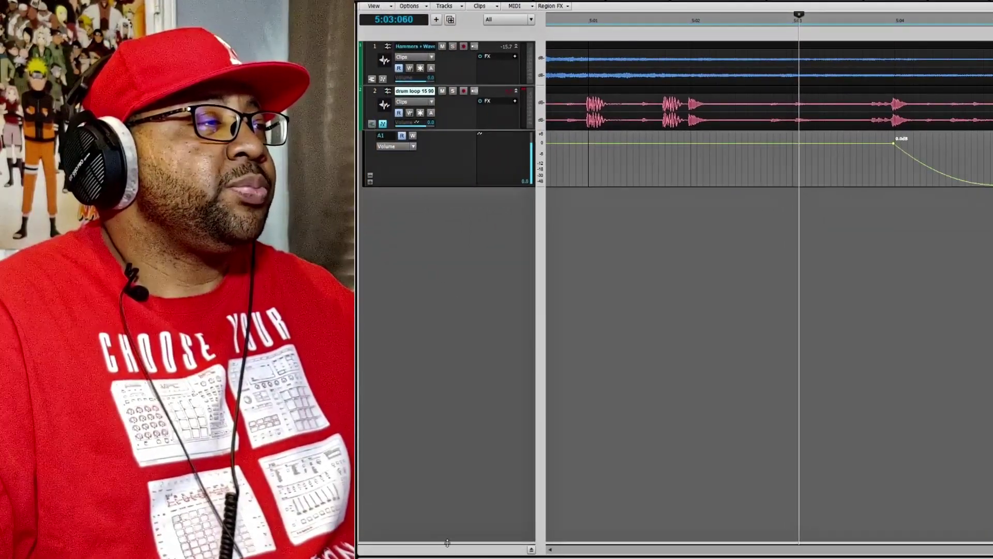
- Reveal the bus pane and show the Master's Bus Output Volume automation
drag(447, 541, 465, 447)
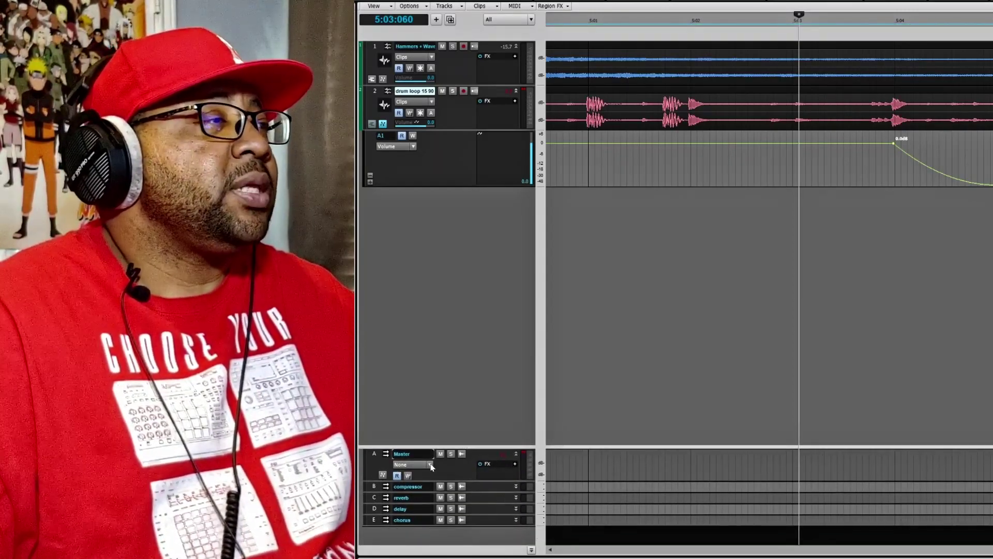
click(431, 465)
mouse_move(496, 489)
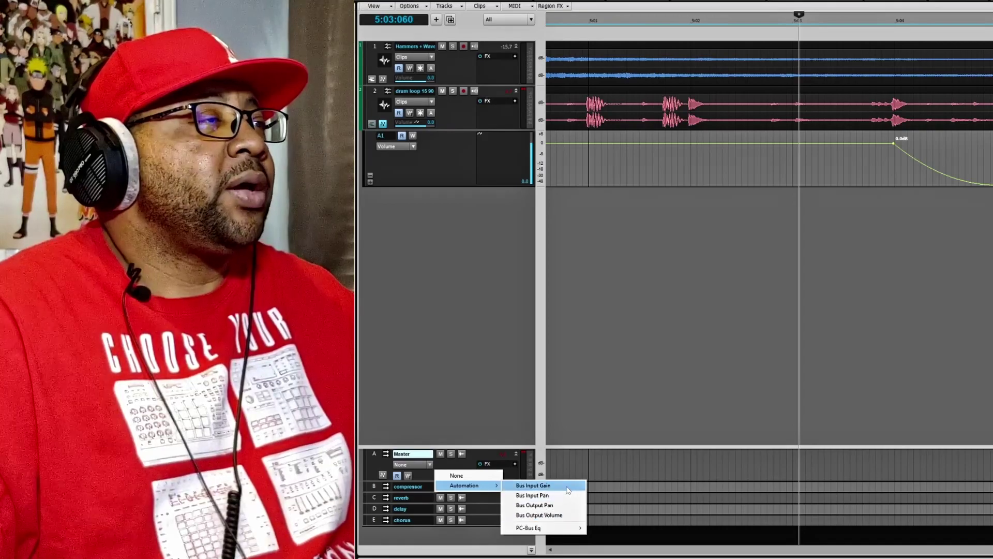
click(559, 514)
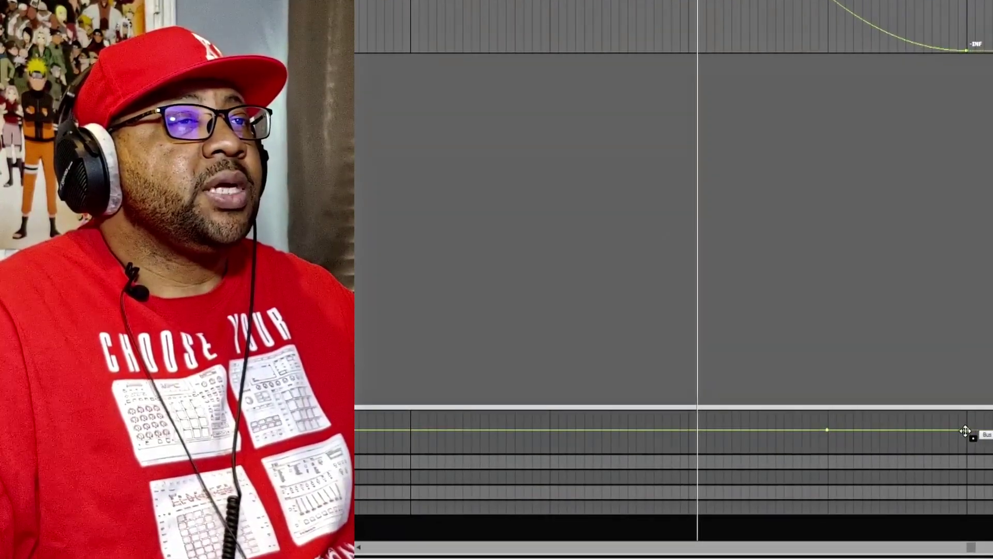
- Pull the Master volume end node to -INF and give the fade a Fast Curve
drag(965, 431, 967, 451)
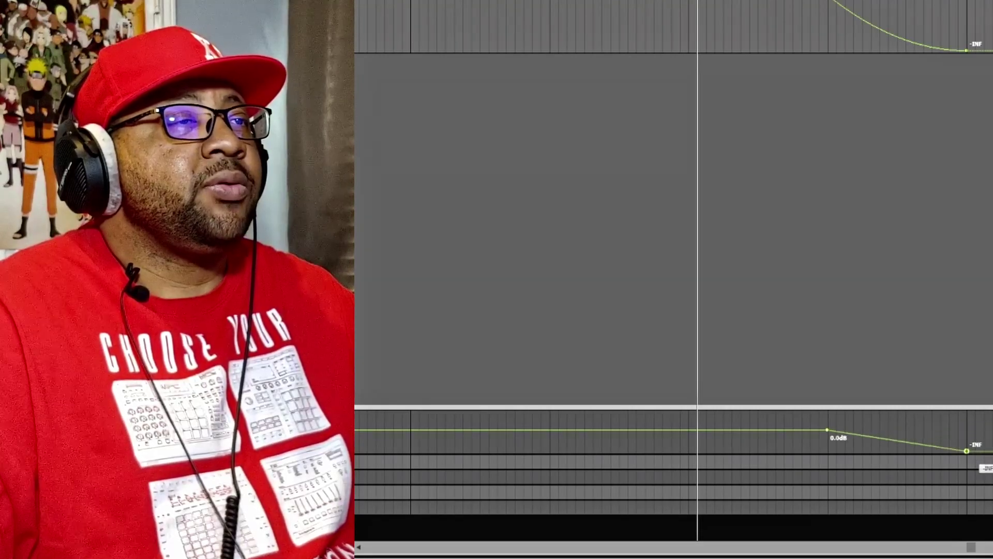
right_click(885, 434)
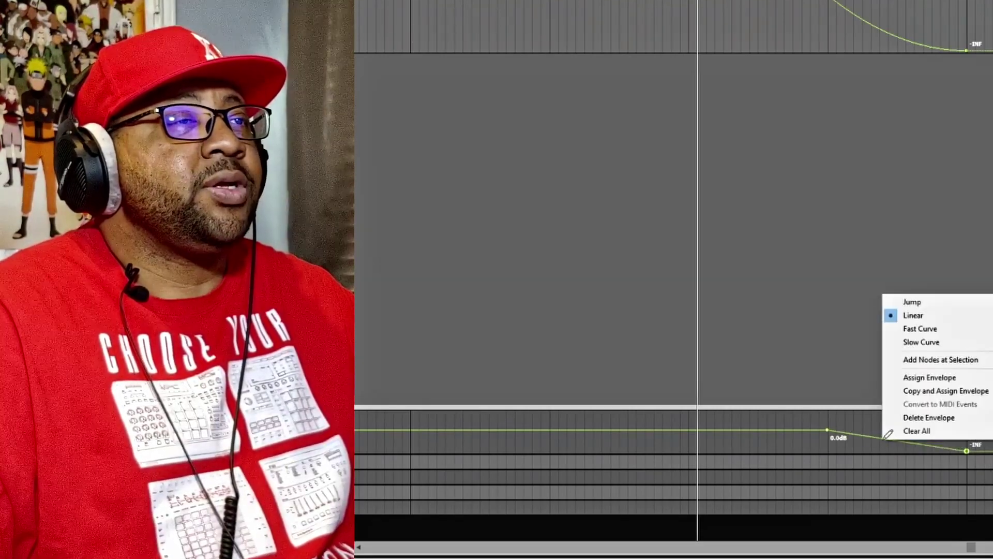
click(930, 329)
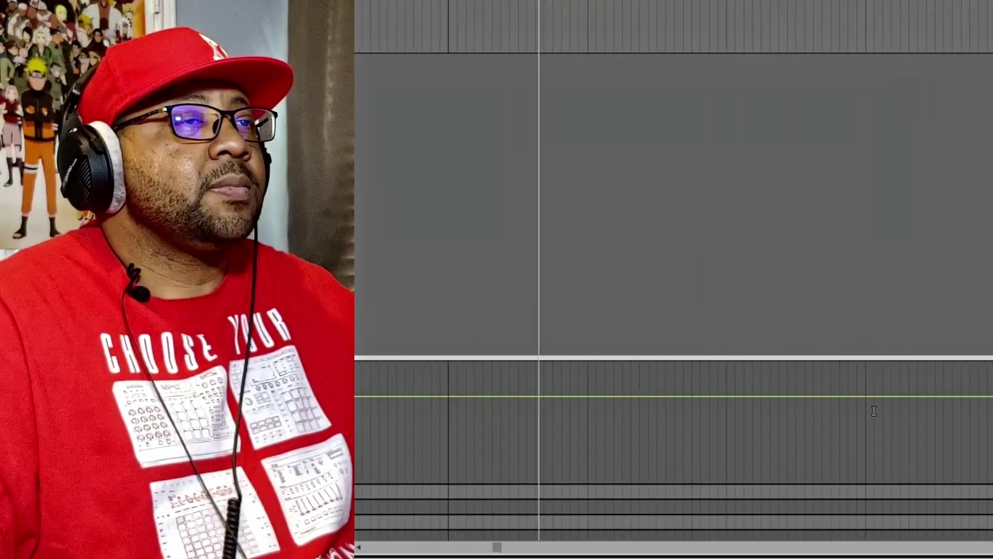
key(space)
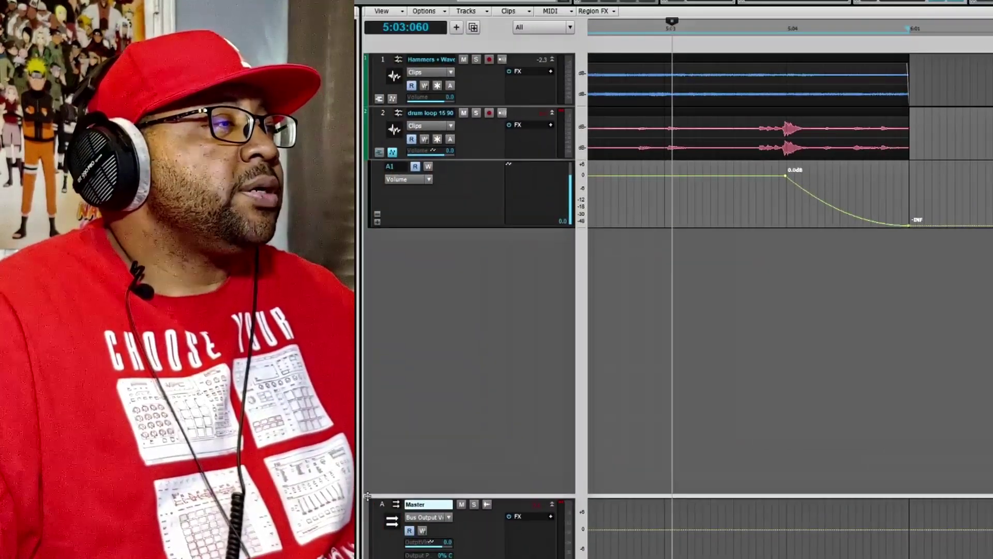
- Hide the Master automation lane, then delete the drum loop's fade nodes and its automation lane
right_click(451, 517)
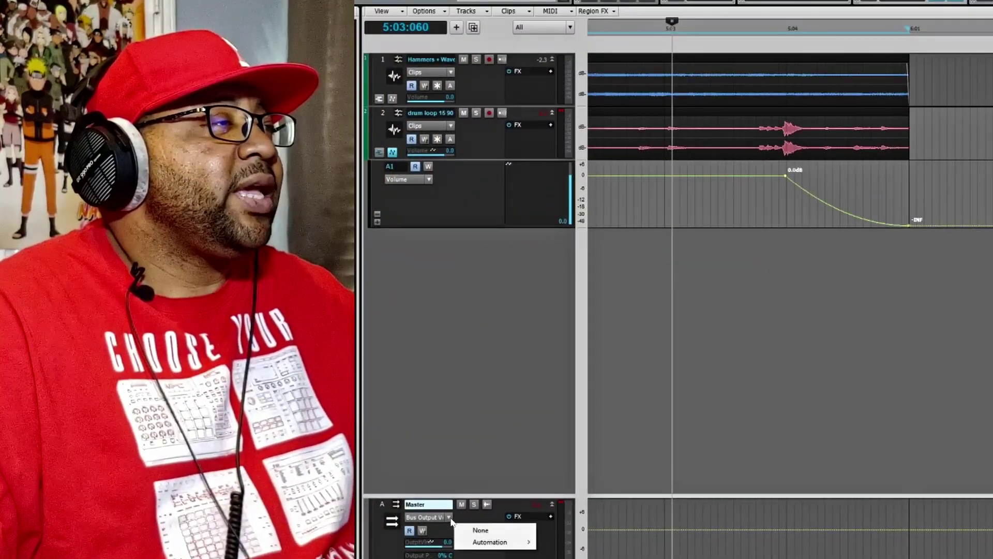
click(474, 533)
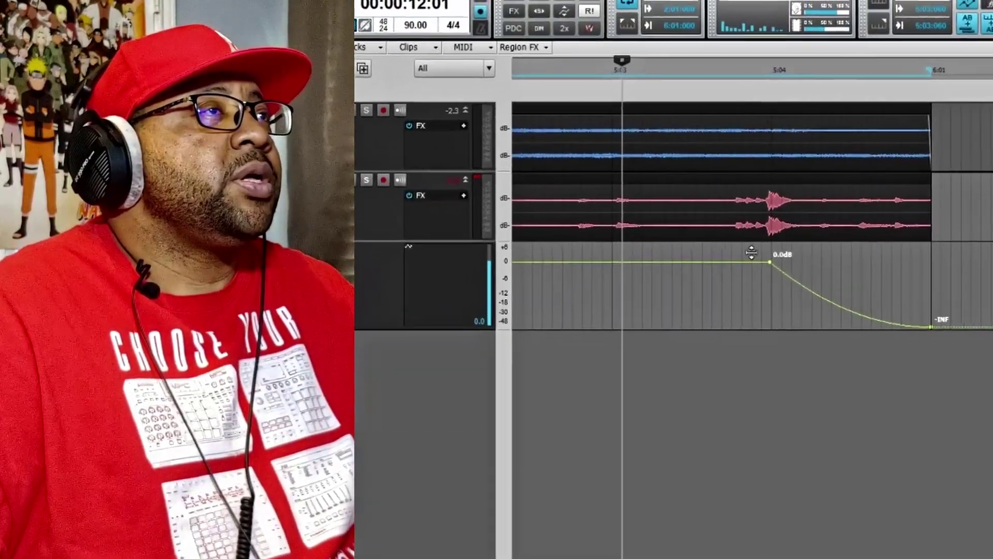
drag(751, 252, 871, 328)
drag(876, 412, 972, 424)
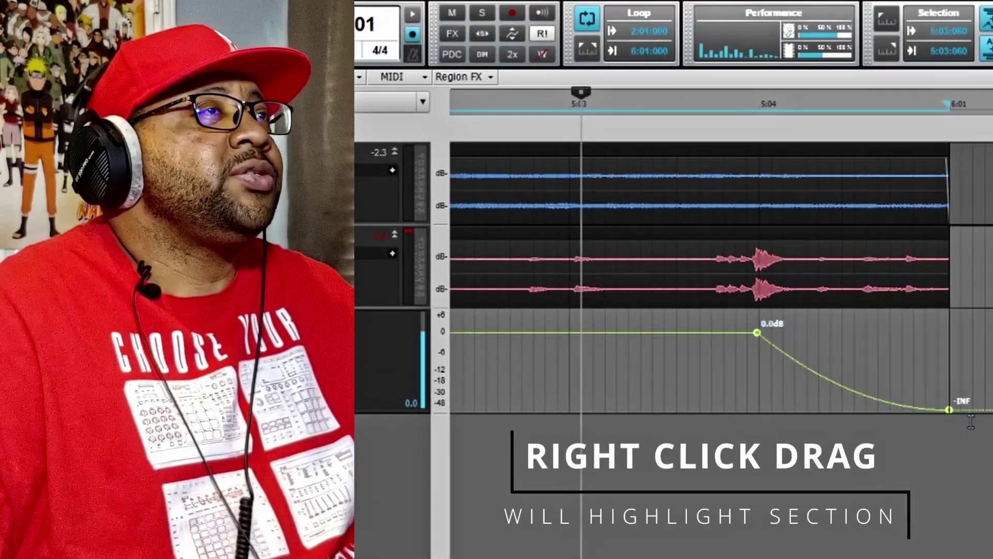
key(Delete)
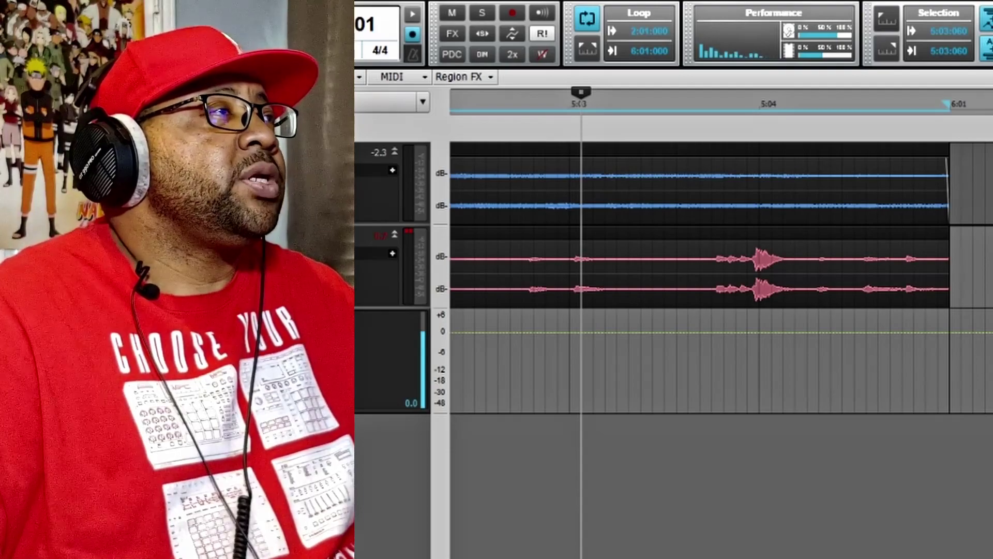
key(Delete)
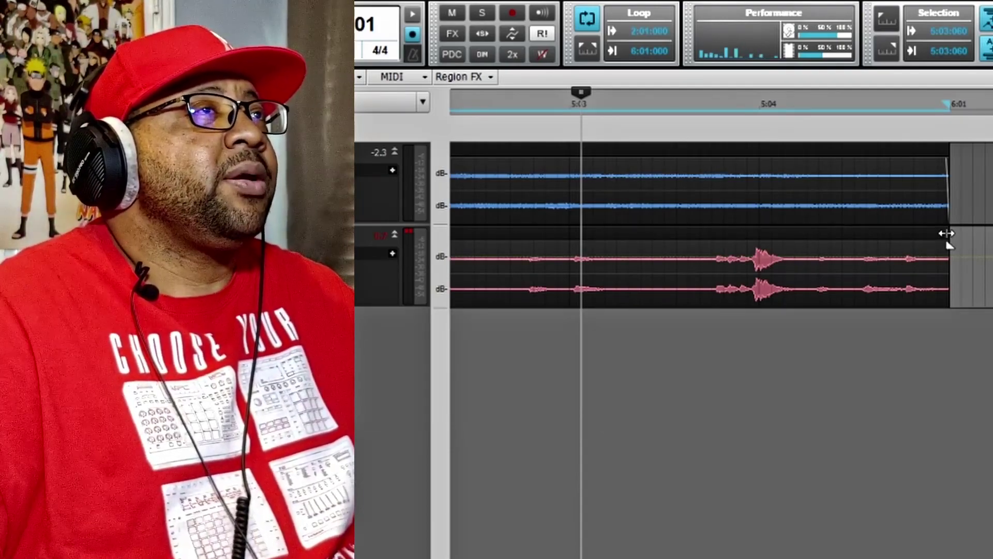
- Draw a fade-out at the end of the drum loop clip and set its shape to Fast Curve
drag(946, 233, 688, 239)
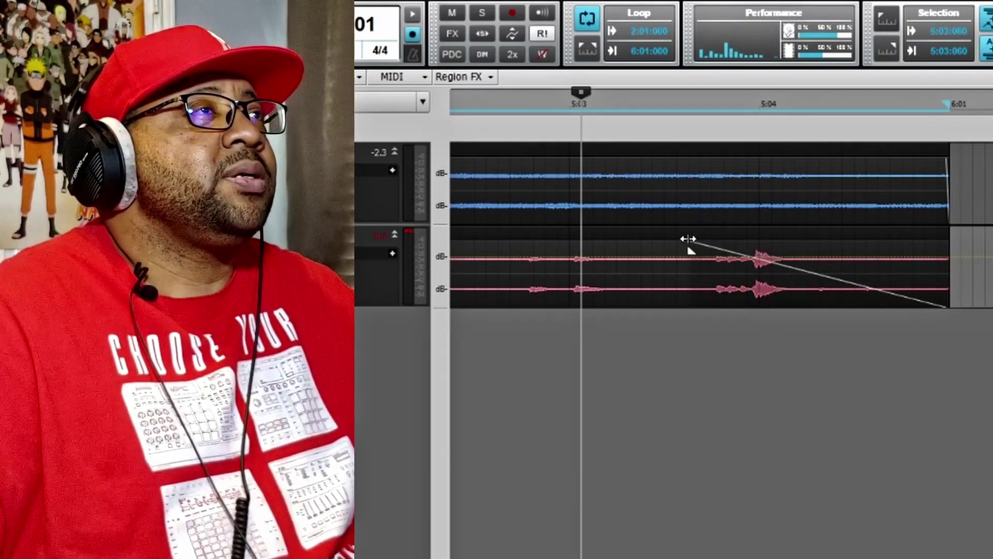
right_click(688, 238)
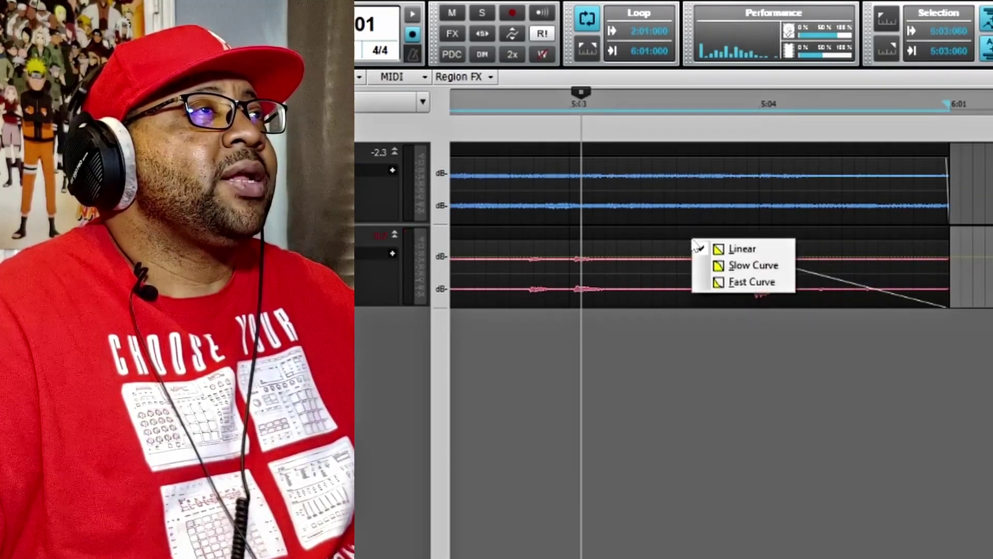
click(742, 284)
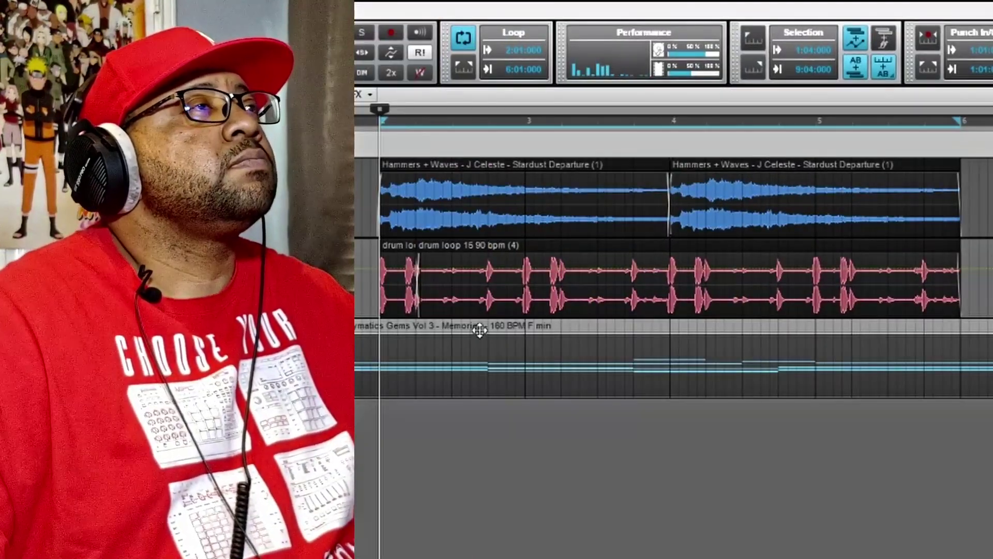
- Move the Cymatics Memories clip to bar 2 and add volume nodes dipping to -36.0dB, back to 1.3dB
drag(489, 326, 526, 329)
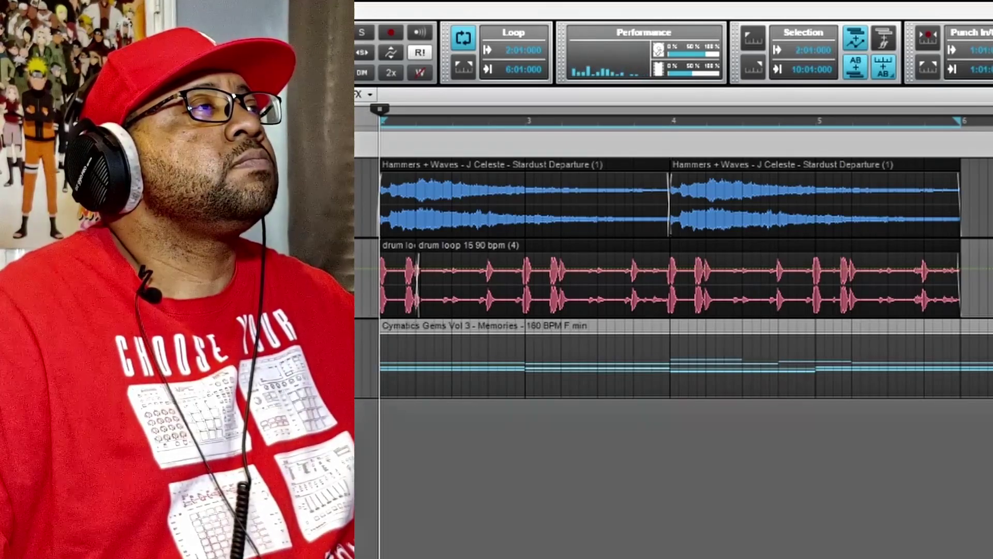
key(space)
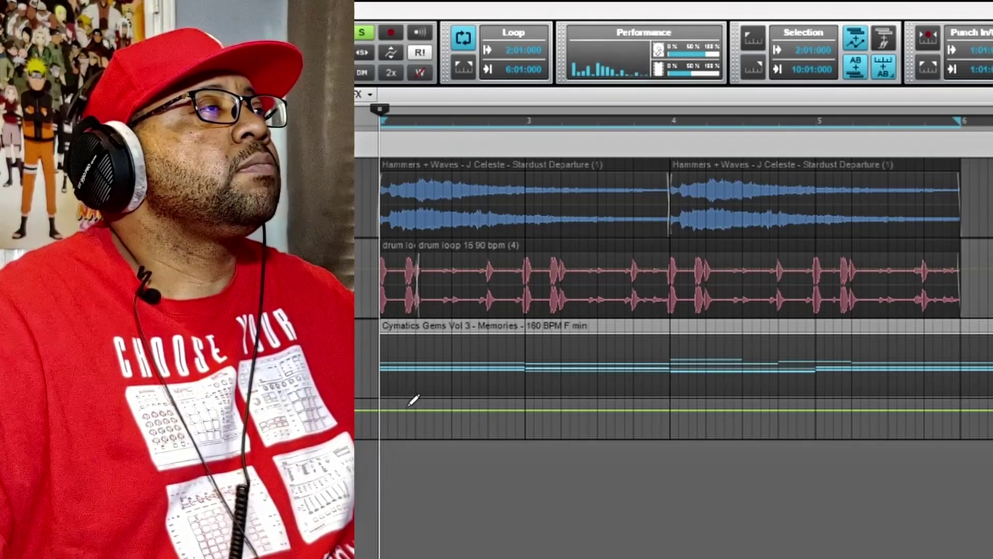
click(526, 409)
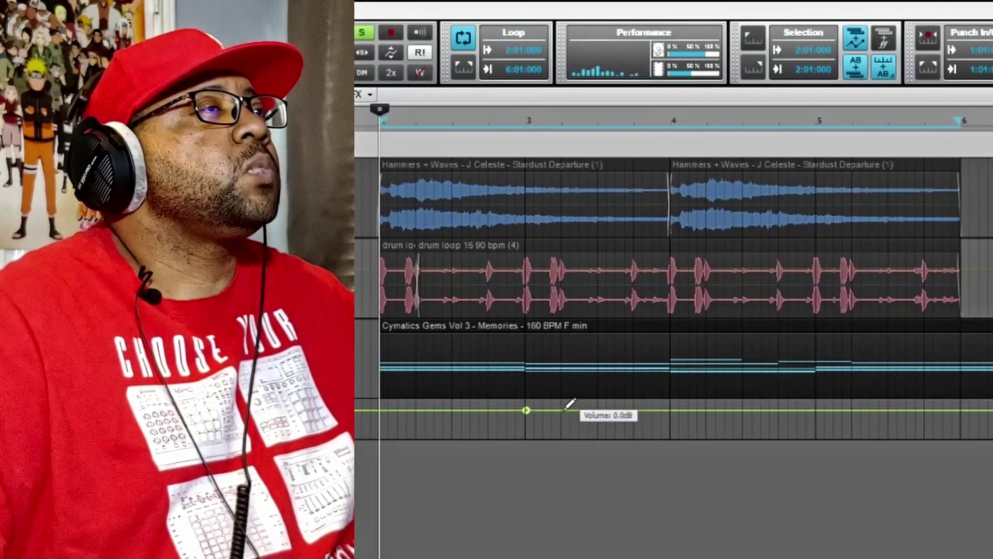
click(561, 410)
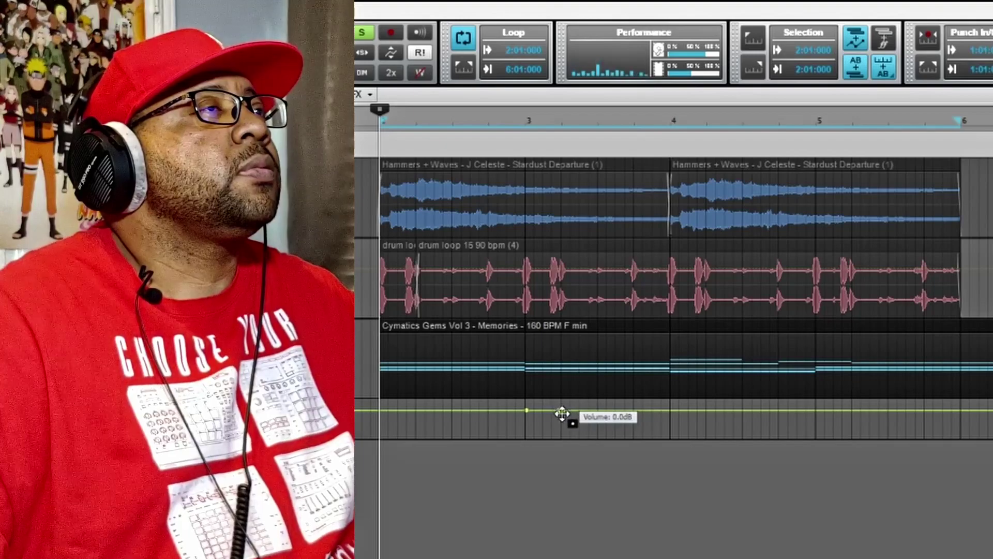
drag(562, 411, 552, 425)
click(594, 424)
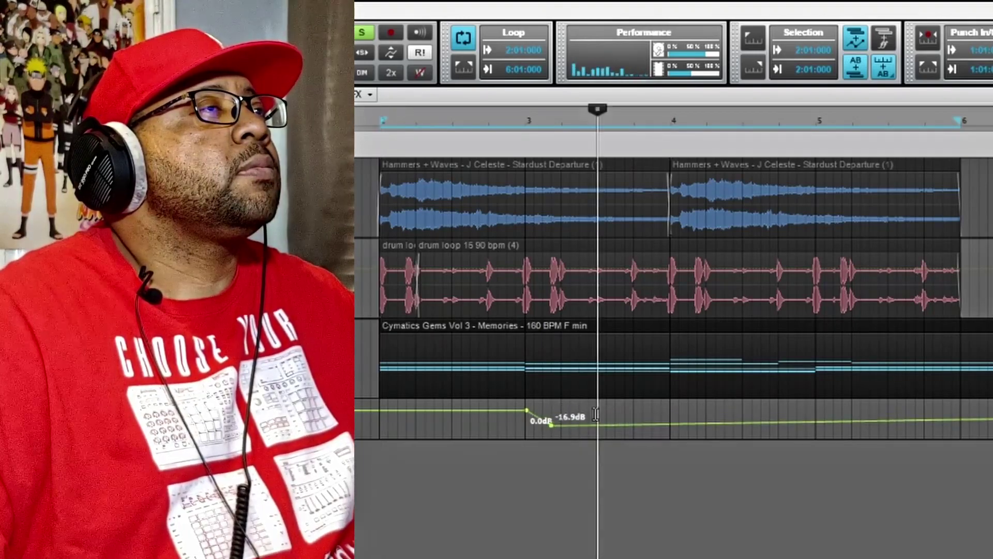
drag(596, 424, 551, 432)
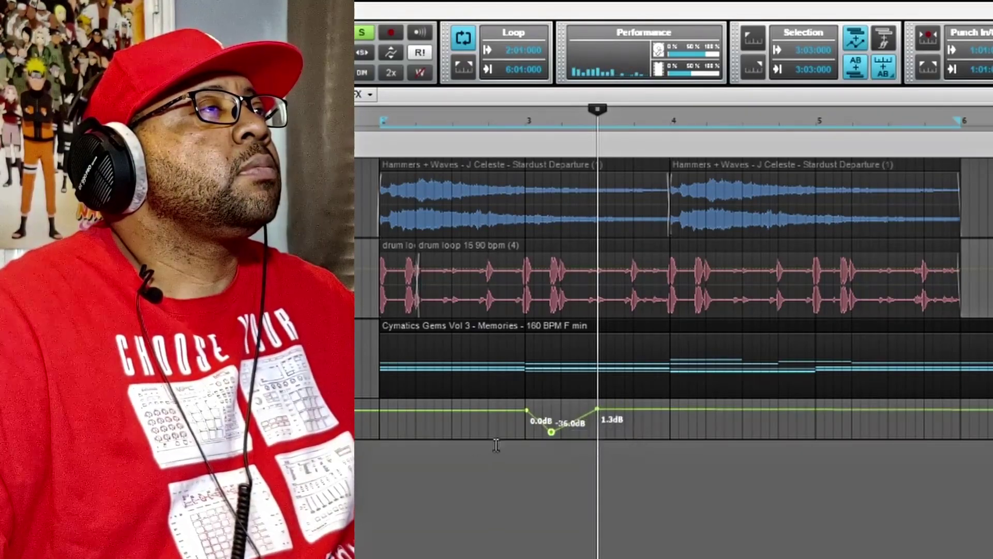
- Play back from near the loop start to audition the volume dip
click(380, 469)
key(space)
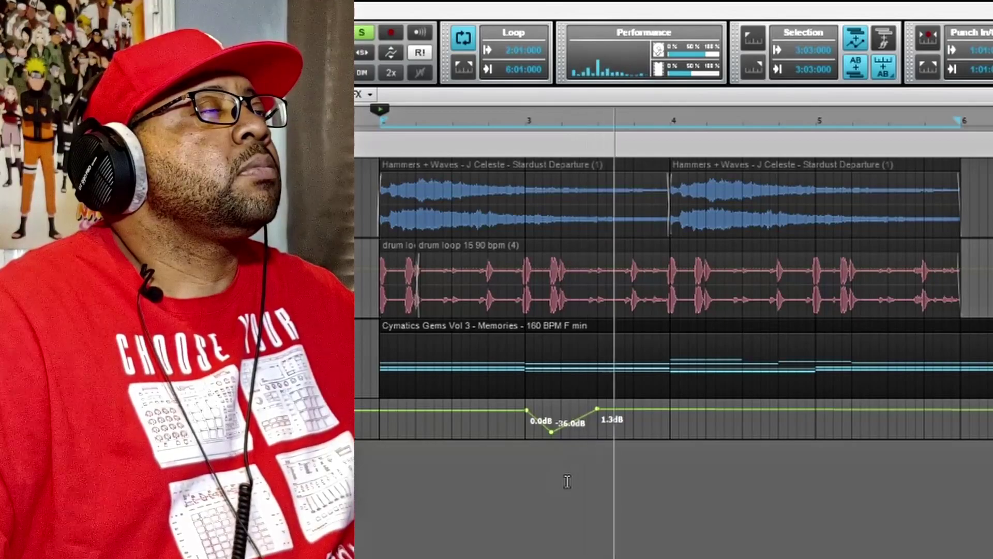
key(space)
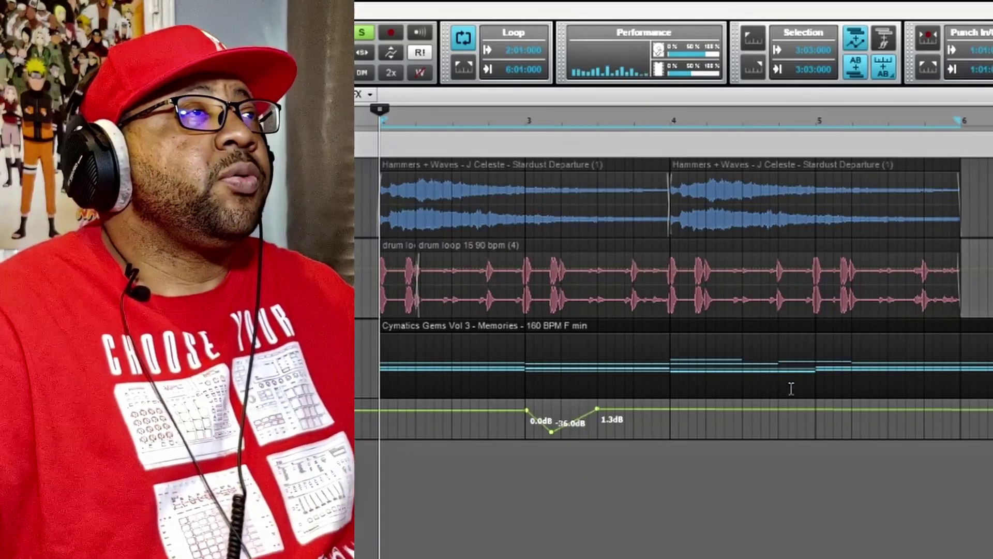
- Set the dip's descending envelope segment to Fast Curve and its rising segment to Slow Curve
right_click(538, 416)
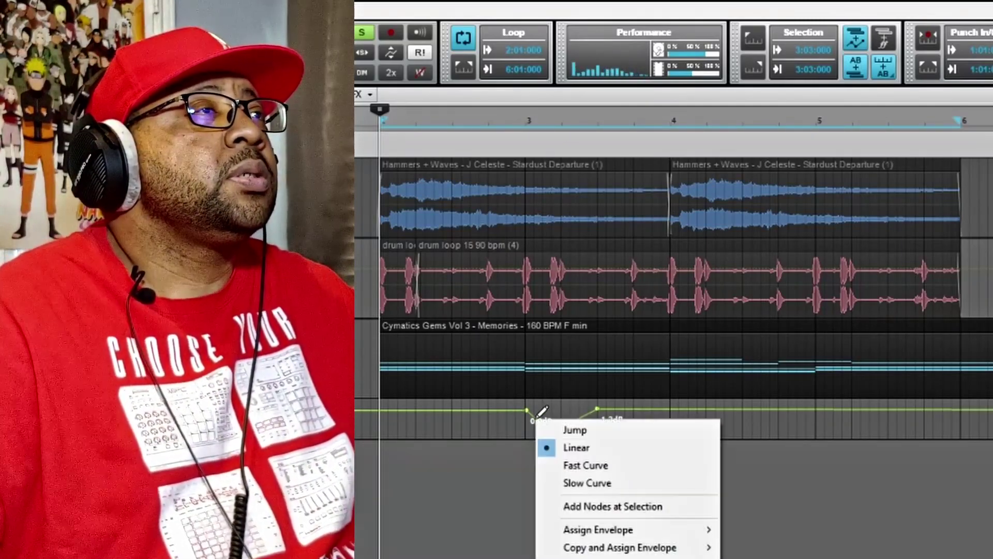
click(601, 462)
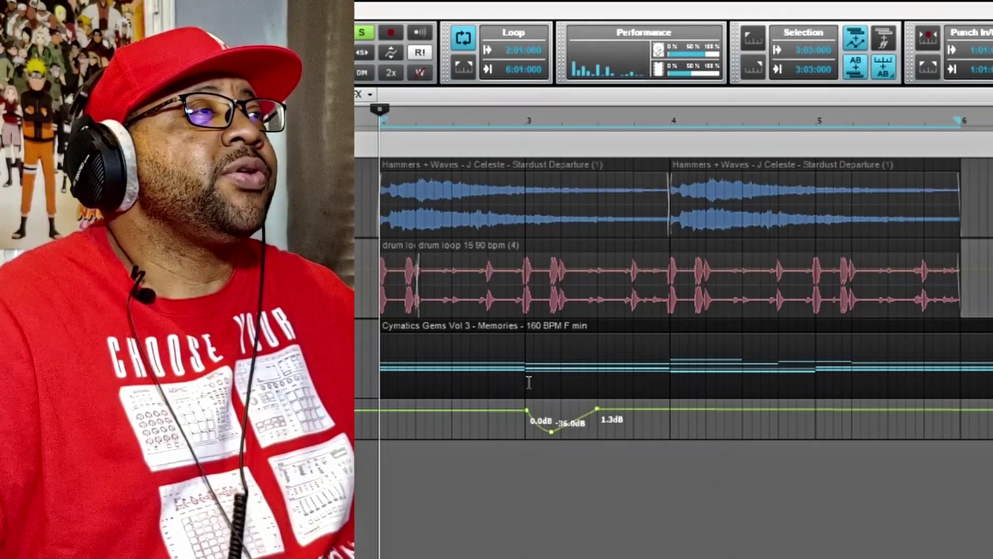
right_click(580, 414)
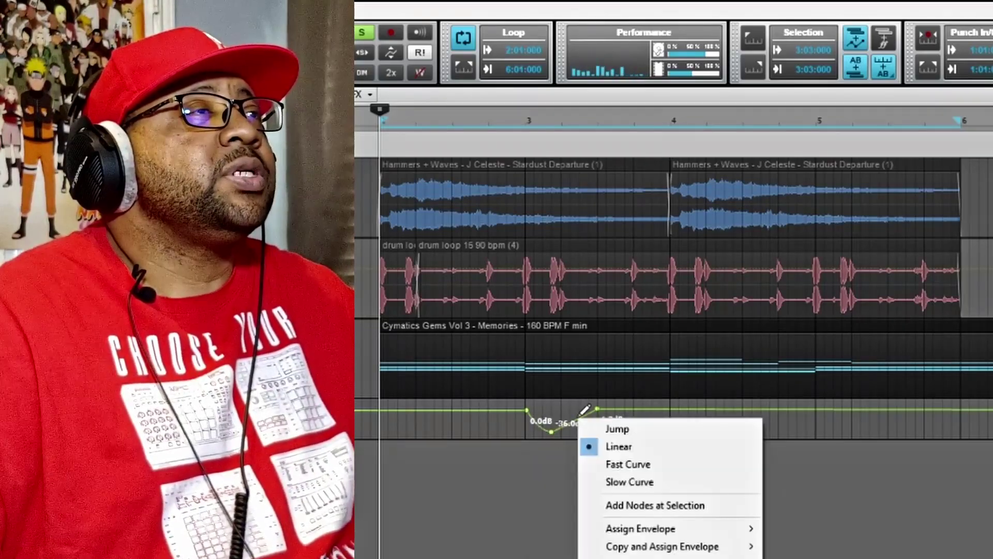
click(635, 481)
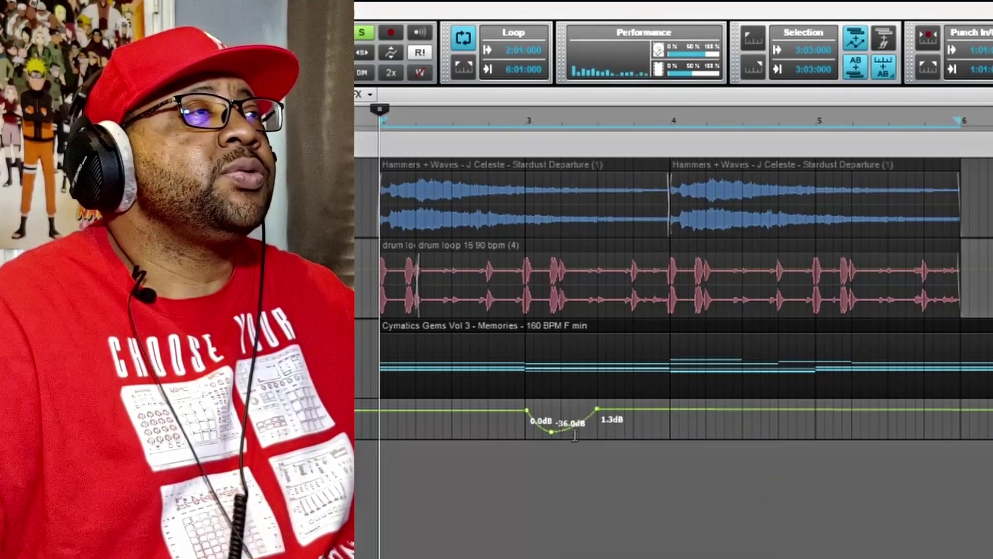